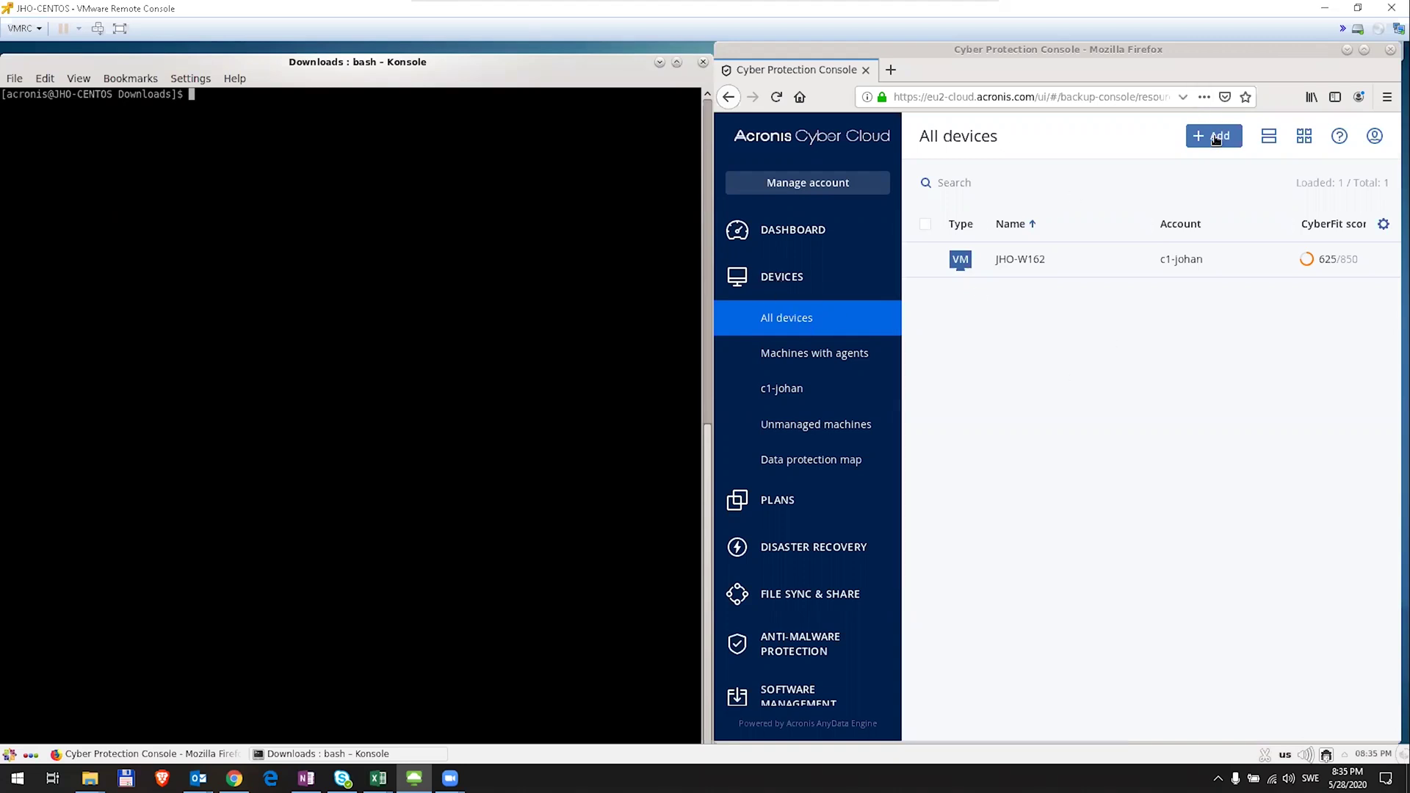
- Save the 64-bit Linux agent installer from Add > Servers > Linux
left_click(1215, 140)
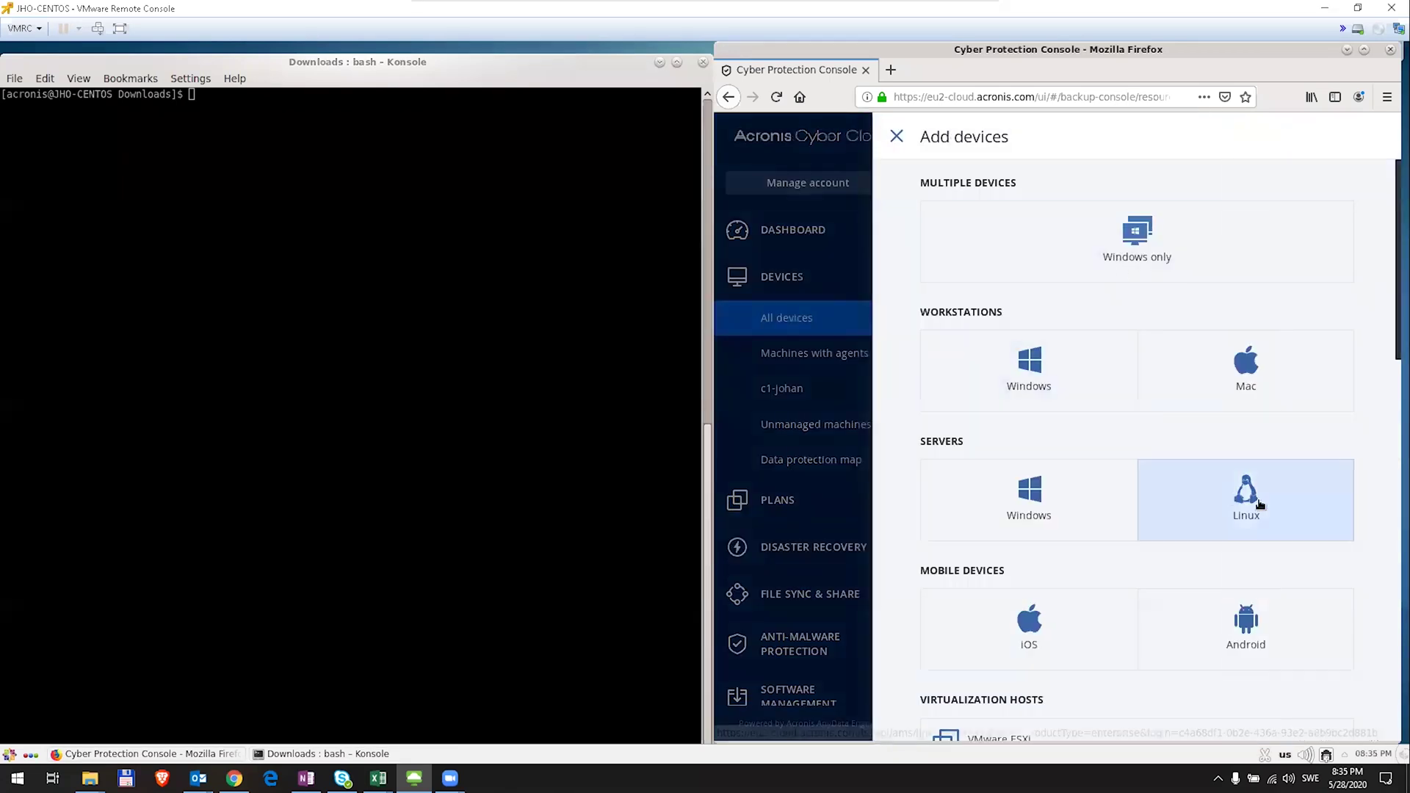
left_click(1279, 507)
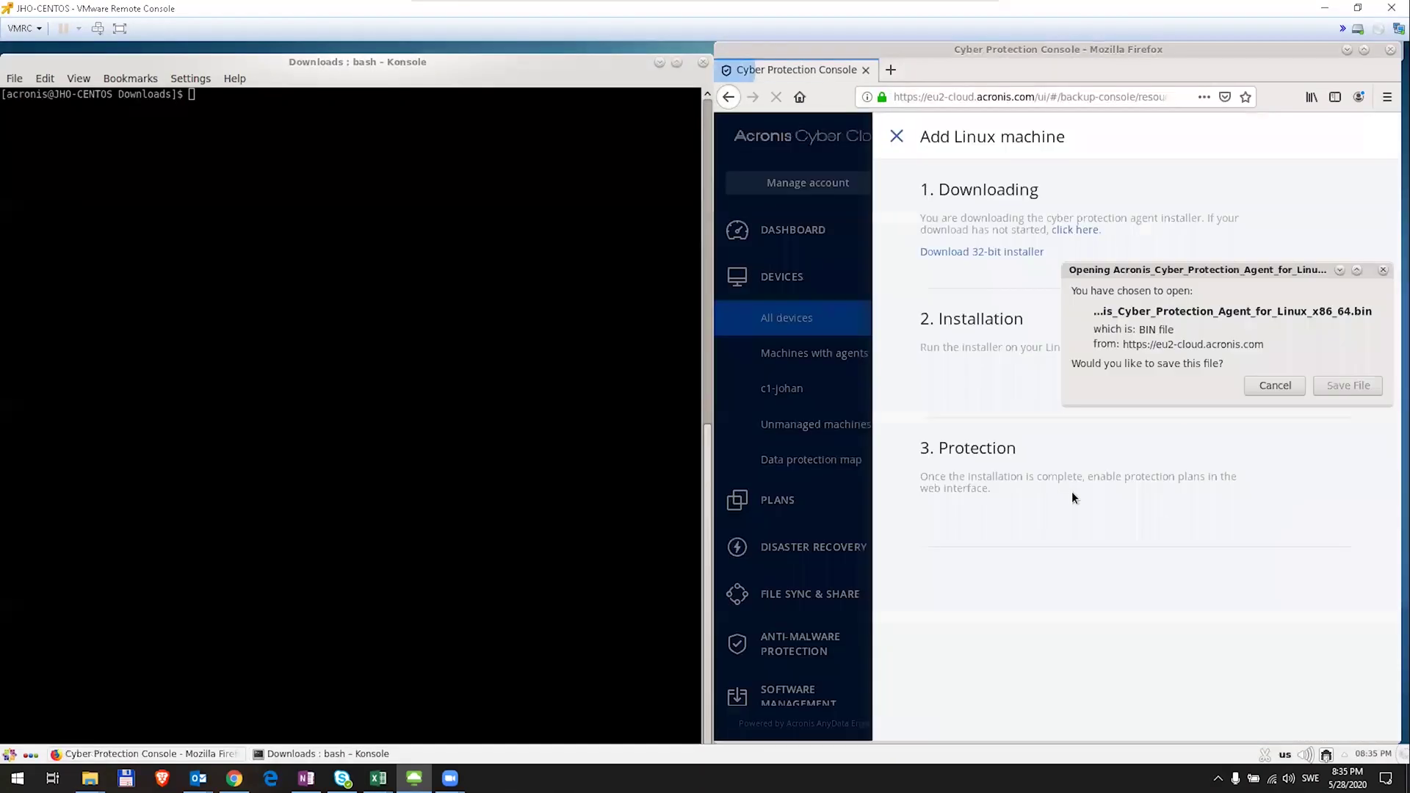
left_click(1336, 385)
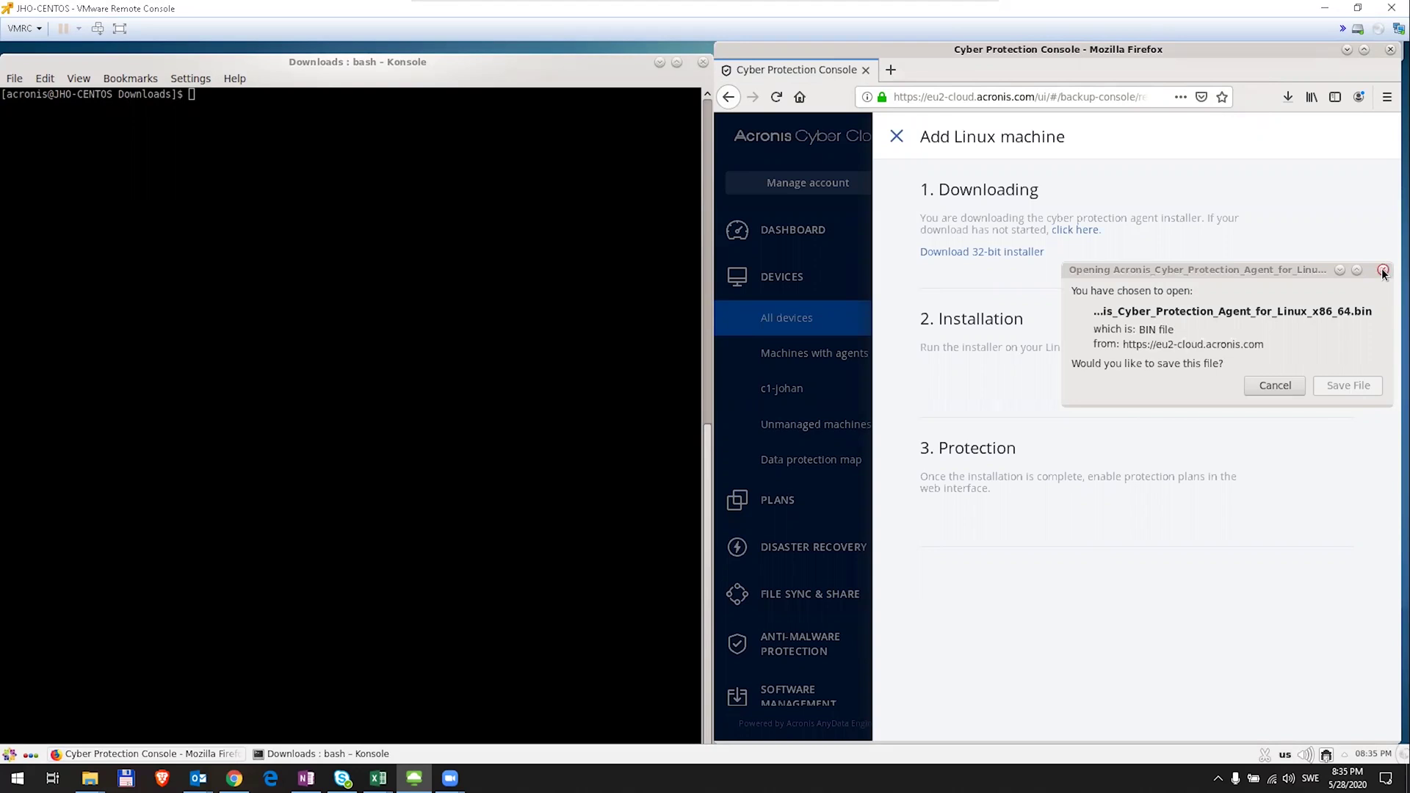
- List the Downloads folder in Konsole to confirm the installer downloaded
left_click(373, 271)
type("ls")
key("Return")
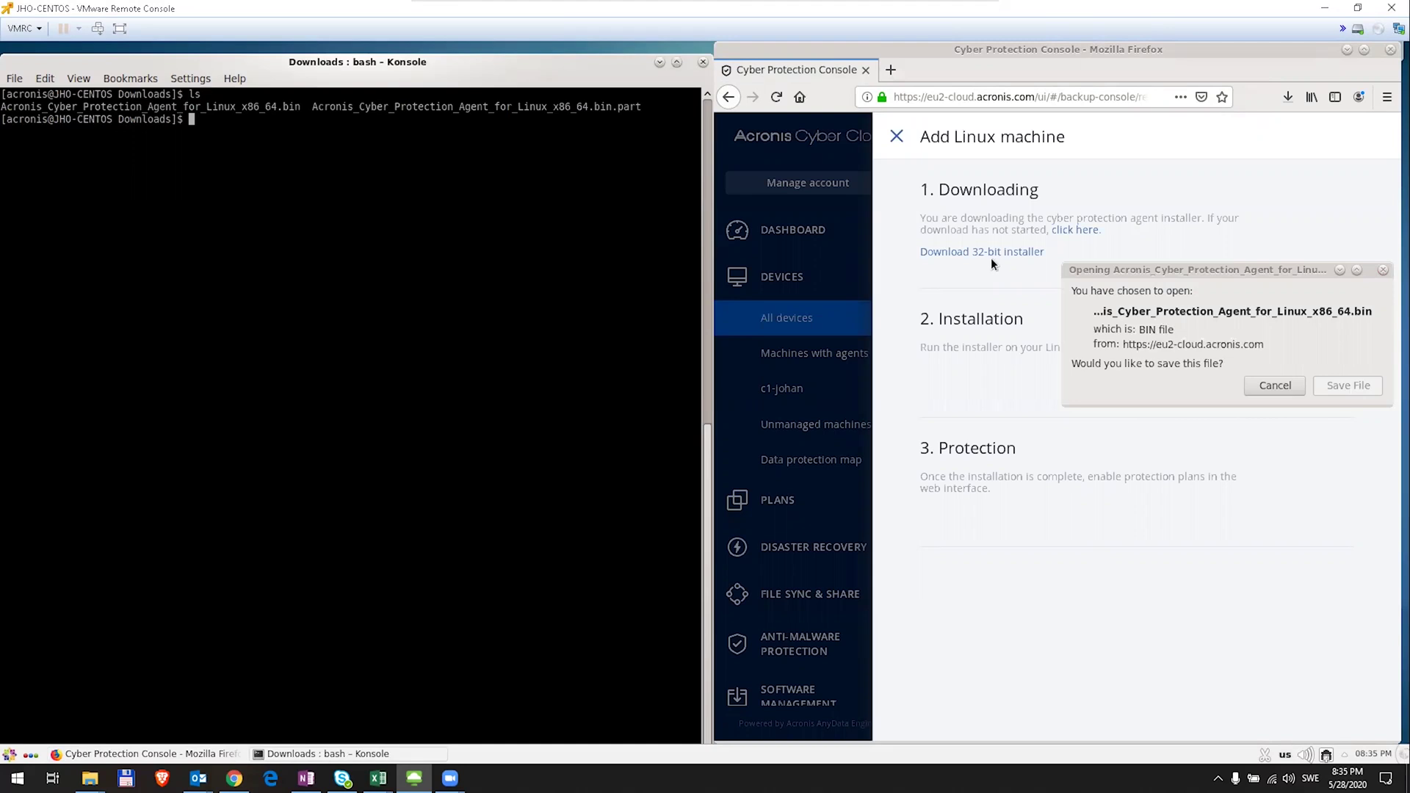
- Dismiss the save prompt and Add Linux machine panel, then list the Downloads folder
left_click(1384, 271)
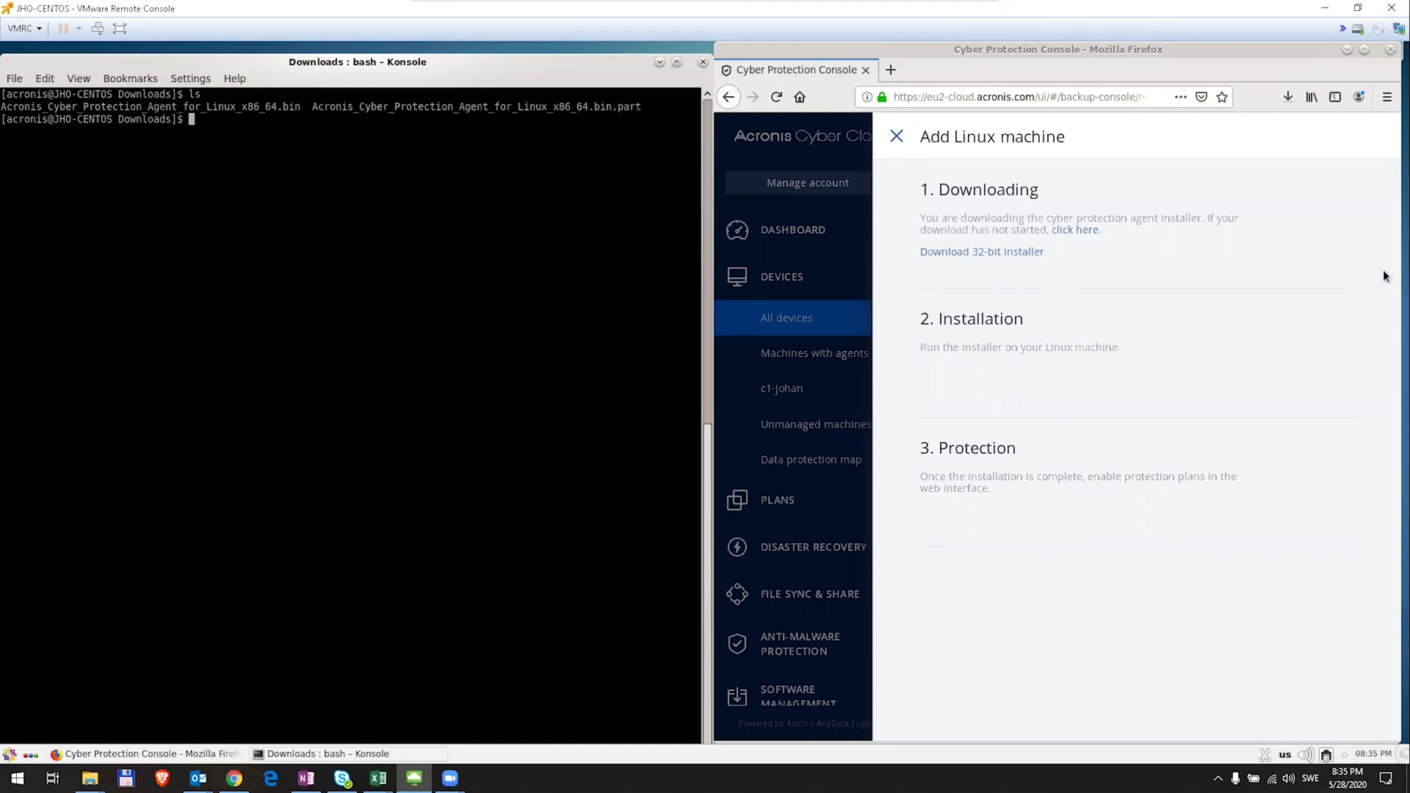
left_click(899, 137)
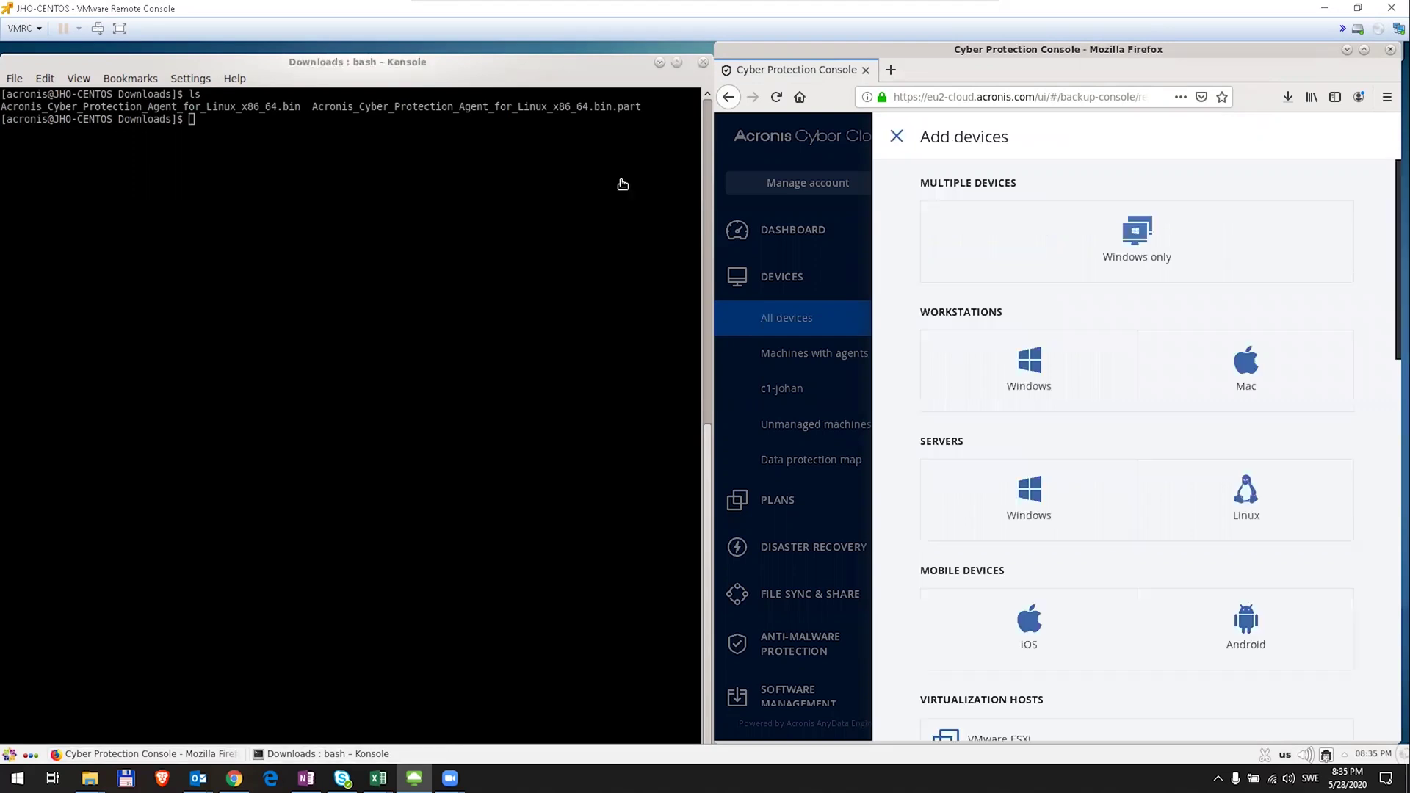
left_click(408, 228)
type("ls")
key("Return")
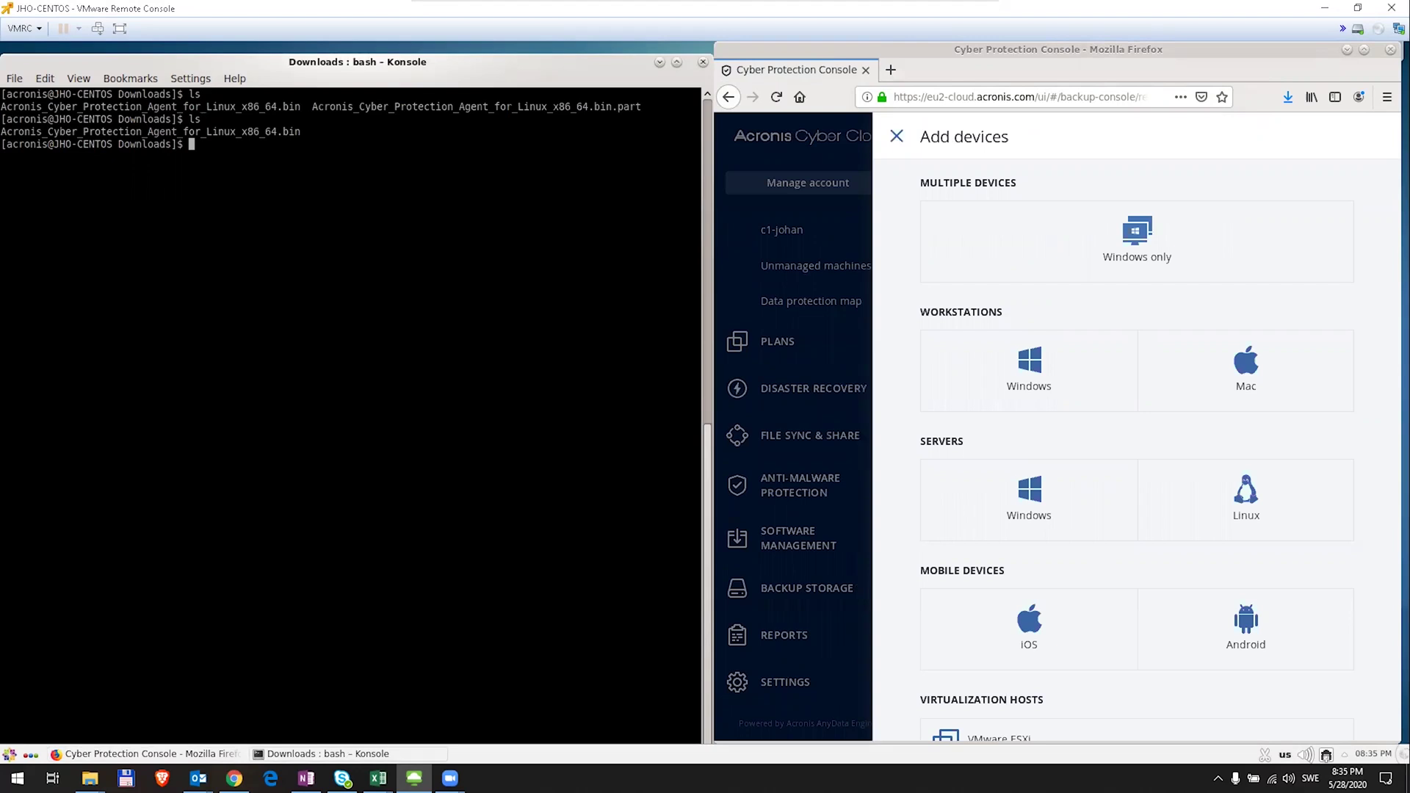
- Run chmod +x on the Acronis installer .bin and re-list to confirm it is executable
type("chmod +x Ac")
key("Tab")
key("Return")
type("ls")
key("Return")
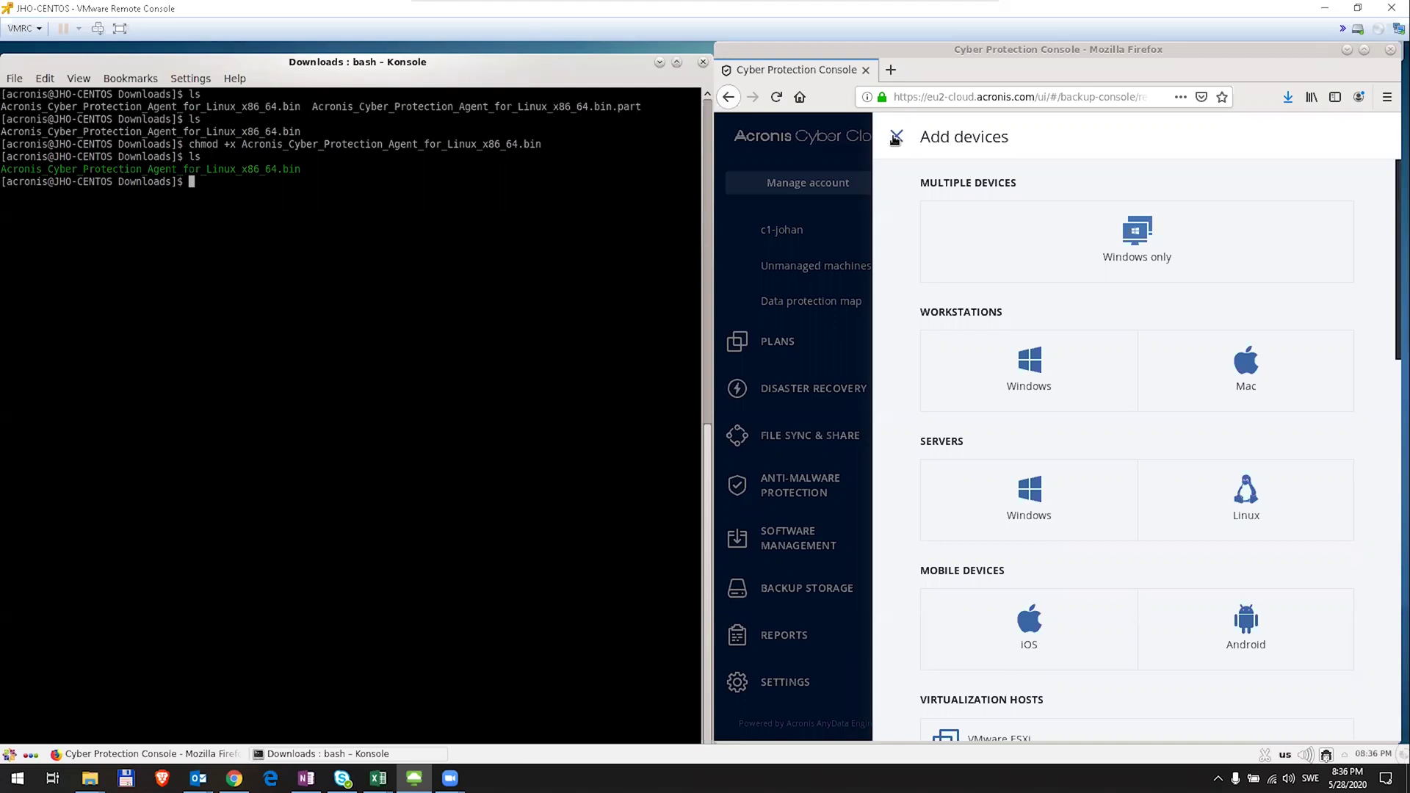
- Close Add devices, open Help > Documentation and search it for 'linux'
left_click(895, 137)
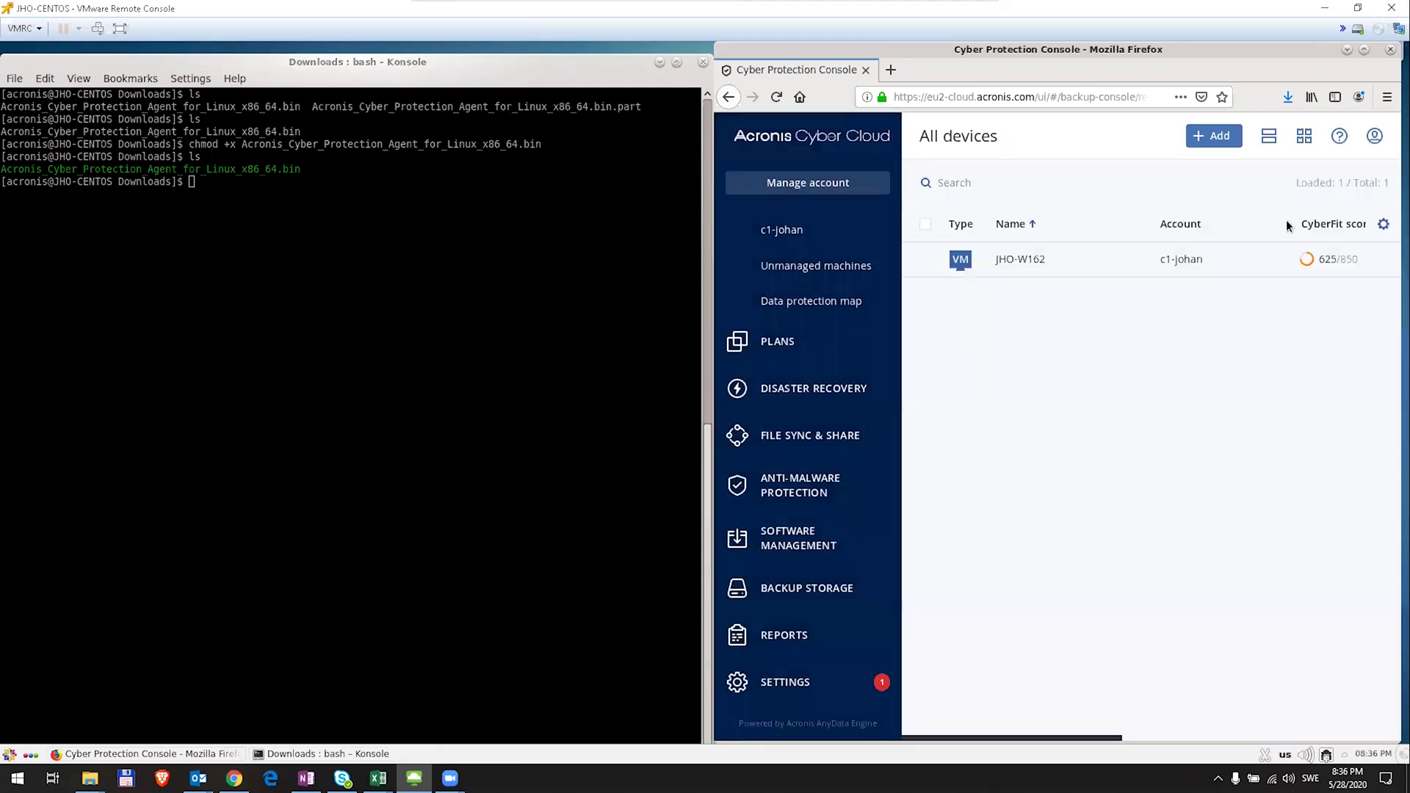
left_click(1340, 137)
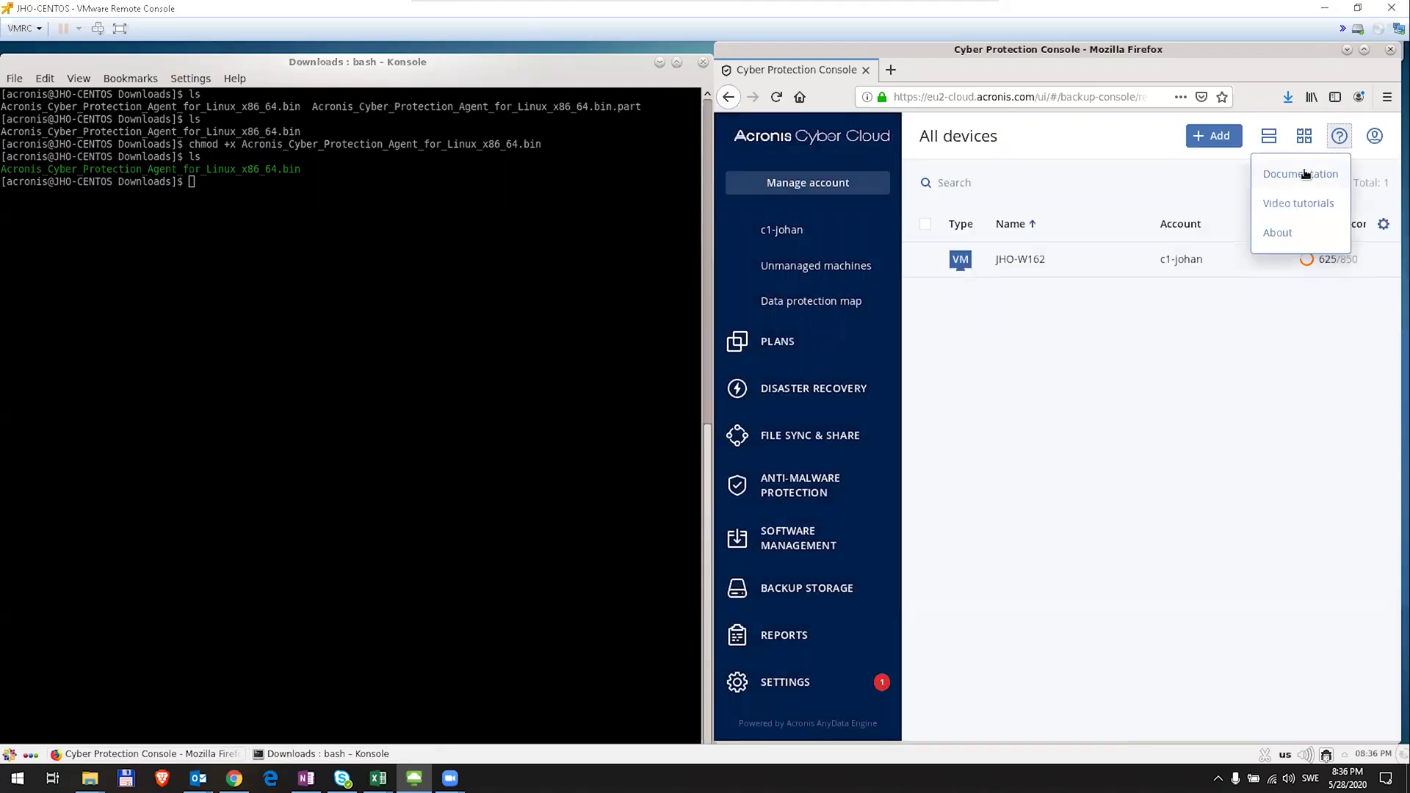
left_click(1304, 173)
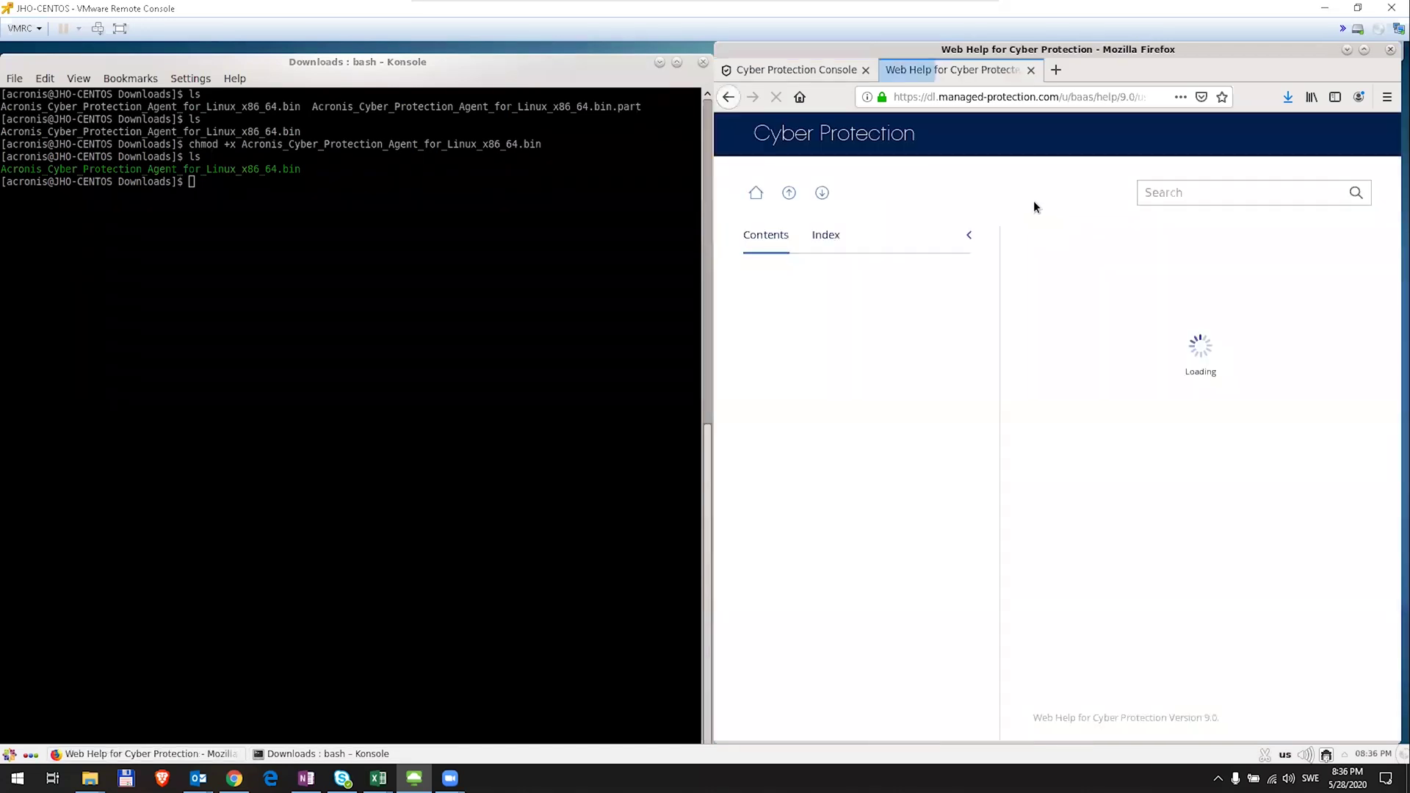
left_click(1241, 190)
type("nux")
key("Return")
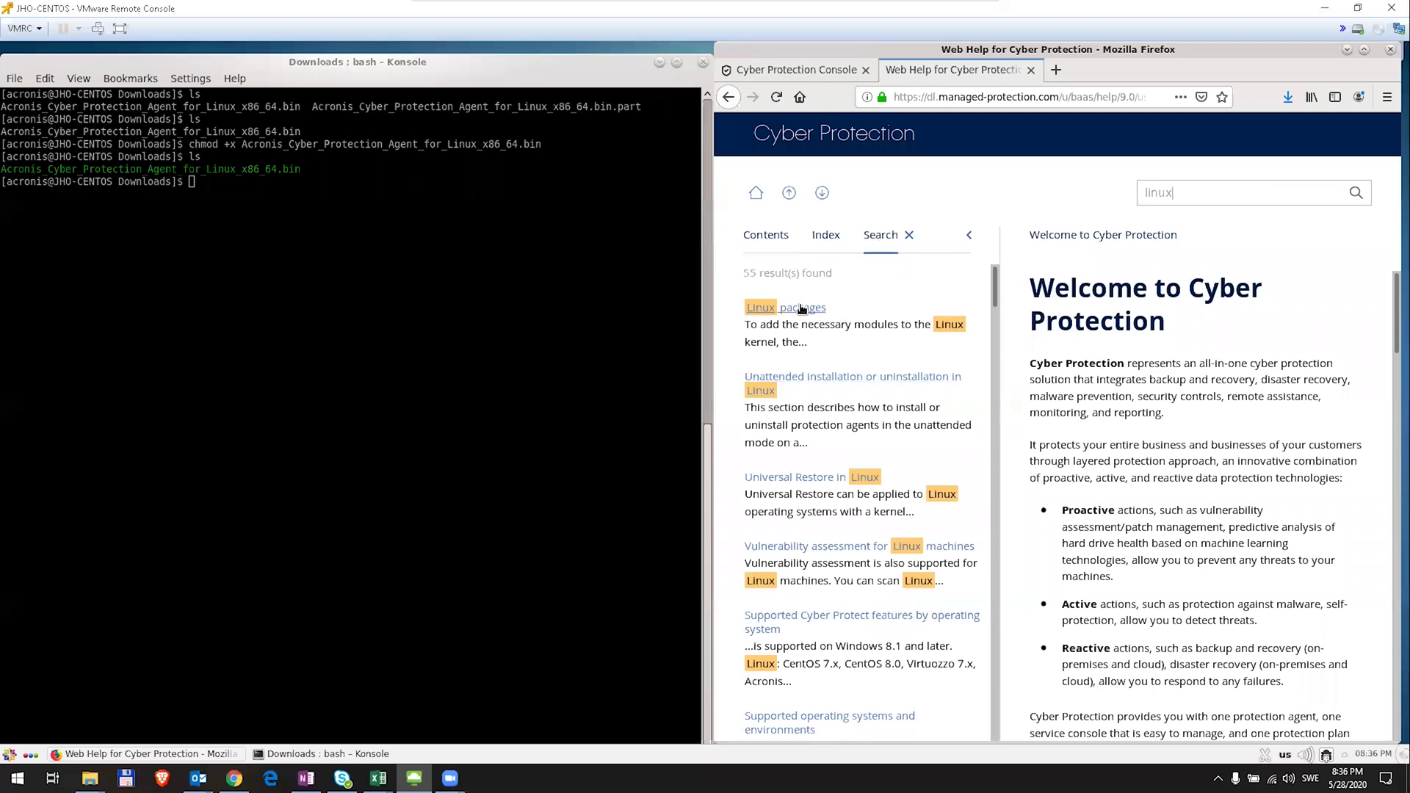
- Open the Linux packages article and scroll to the CentOS row of the packages table
left_click(799, 307)
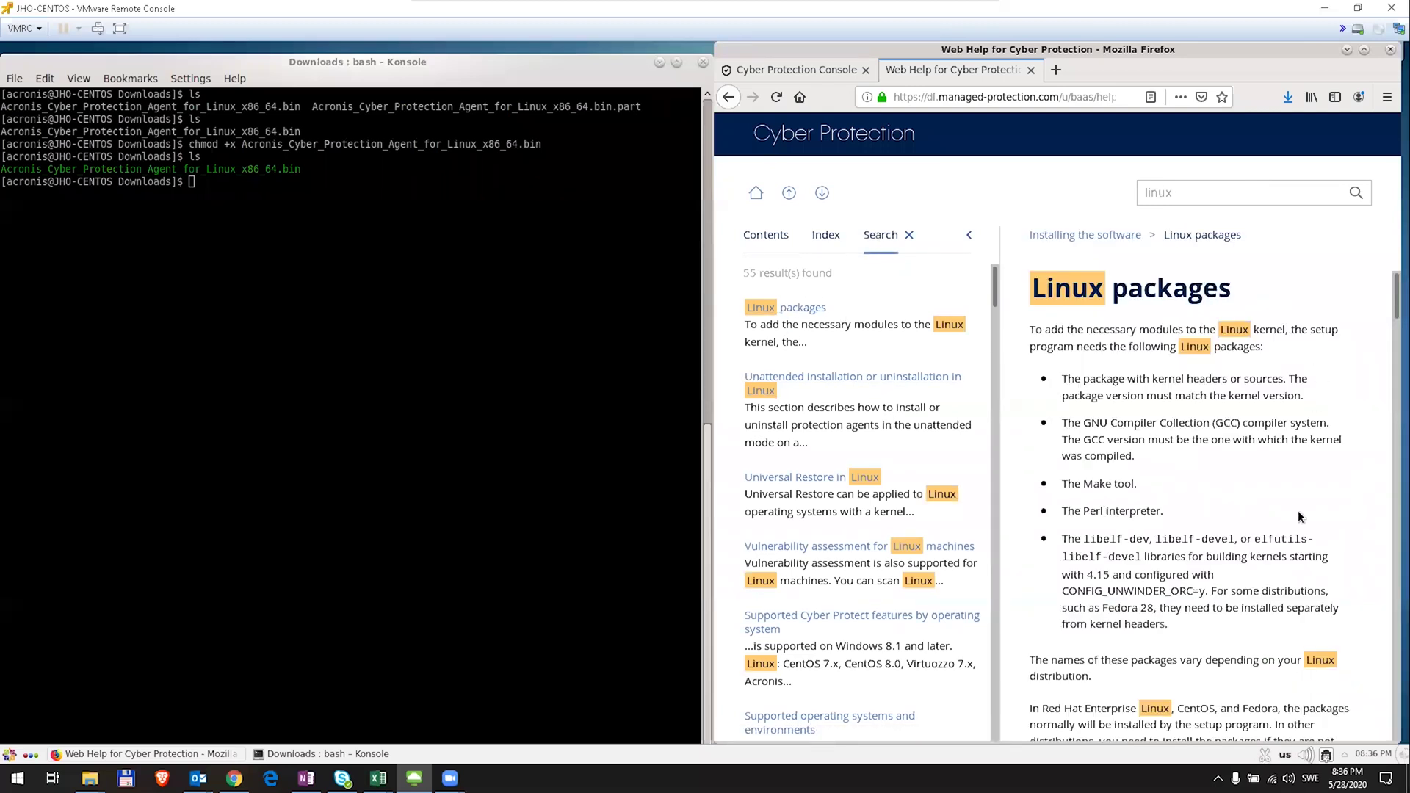
scroll(1204, 469, "down", 5)
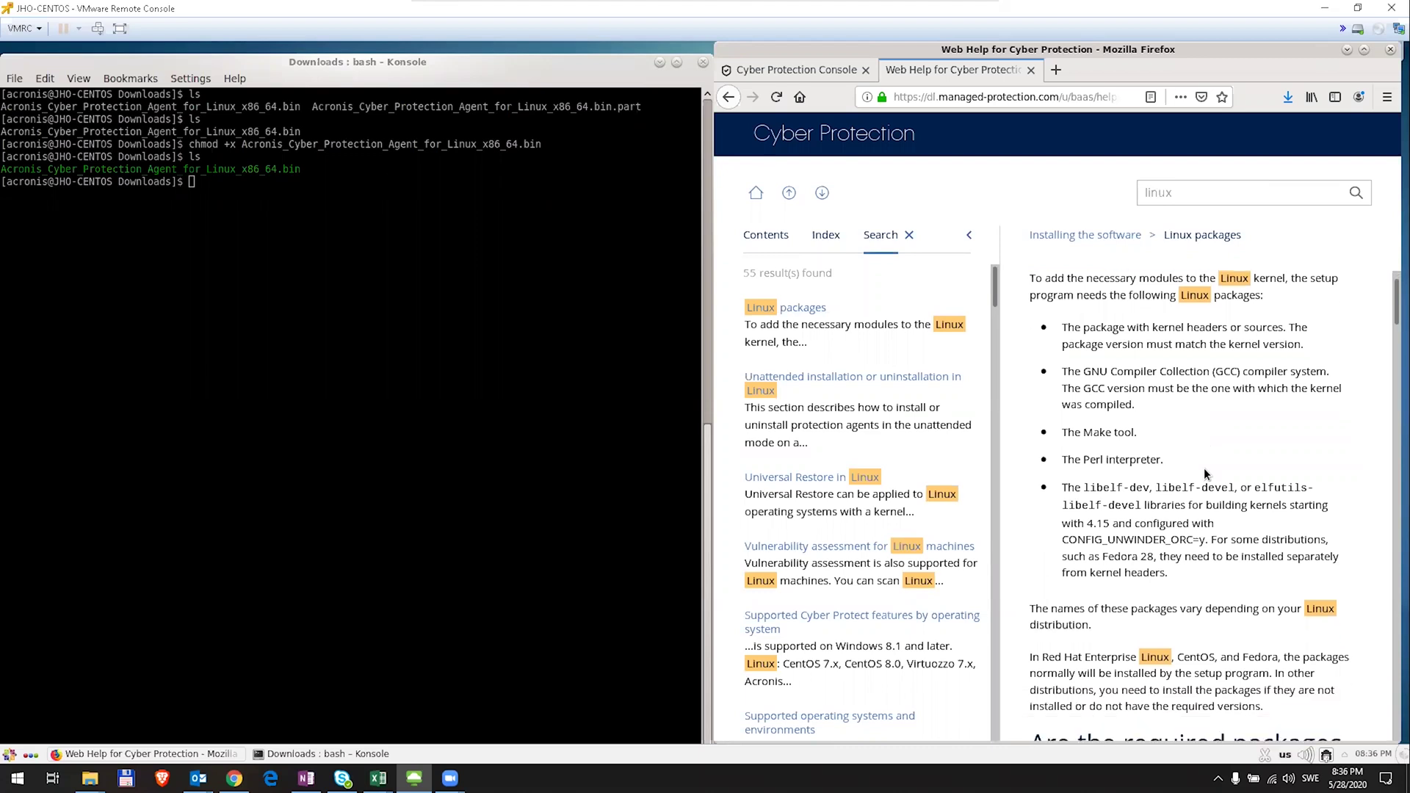
scroll(1204, 469, "down", 5)
scroll(1205, 468, "down", 4)
scroll(1204, 469, "down", 2)
scroll(1205, 469, "down", 3)
scroll(1205, 469, "down", 2)
scroll(1205, 468, "down", 2)
scroll(1204, 474, "down", 1)
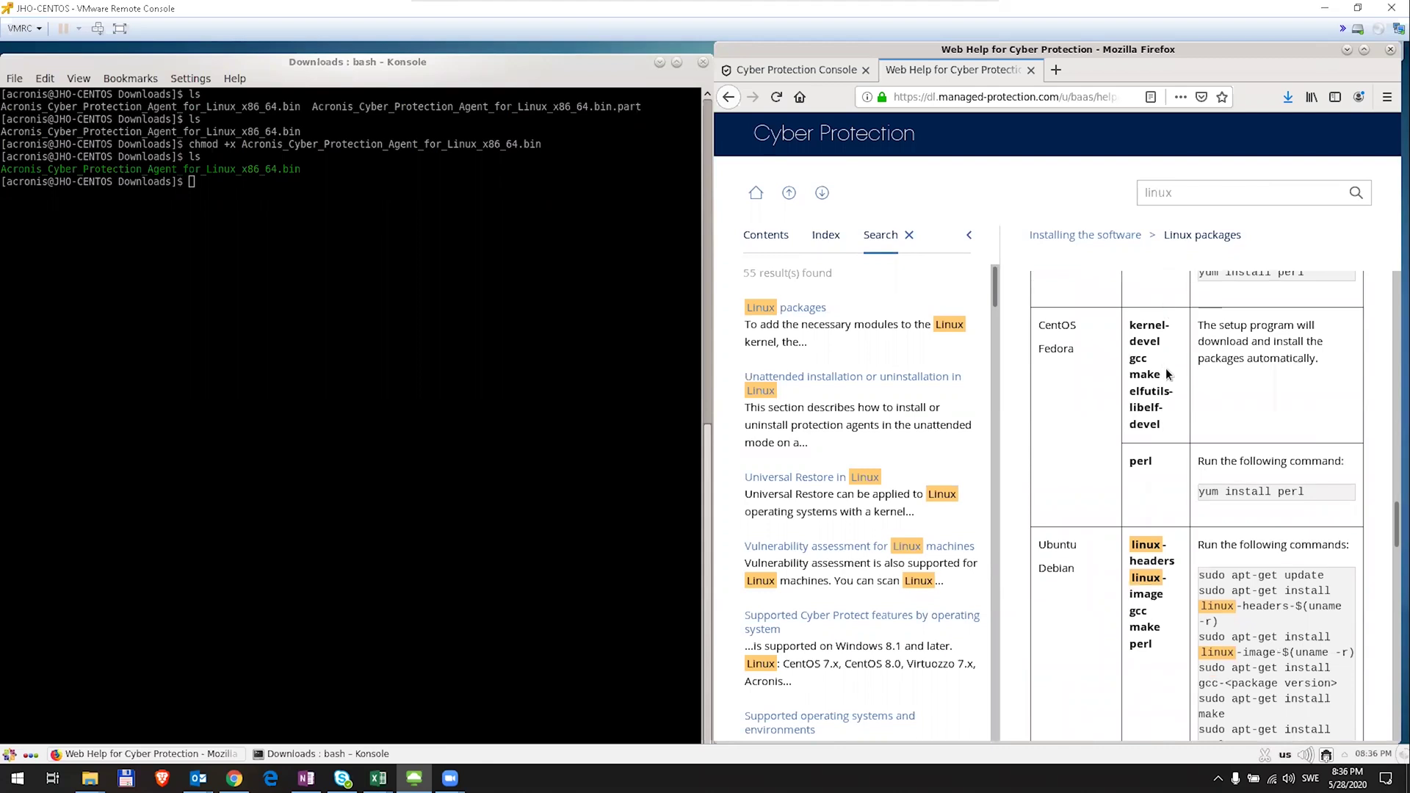
- Run sudo ./Acronis_Cyber_Protection_Agent_for_Linux_x86_64.bin and enter the sudo password
left_click(317, 201)
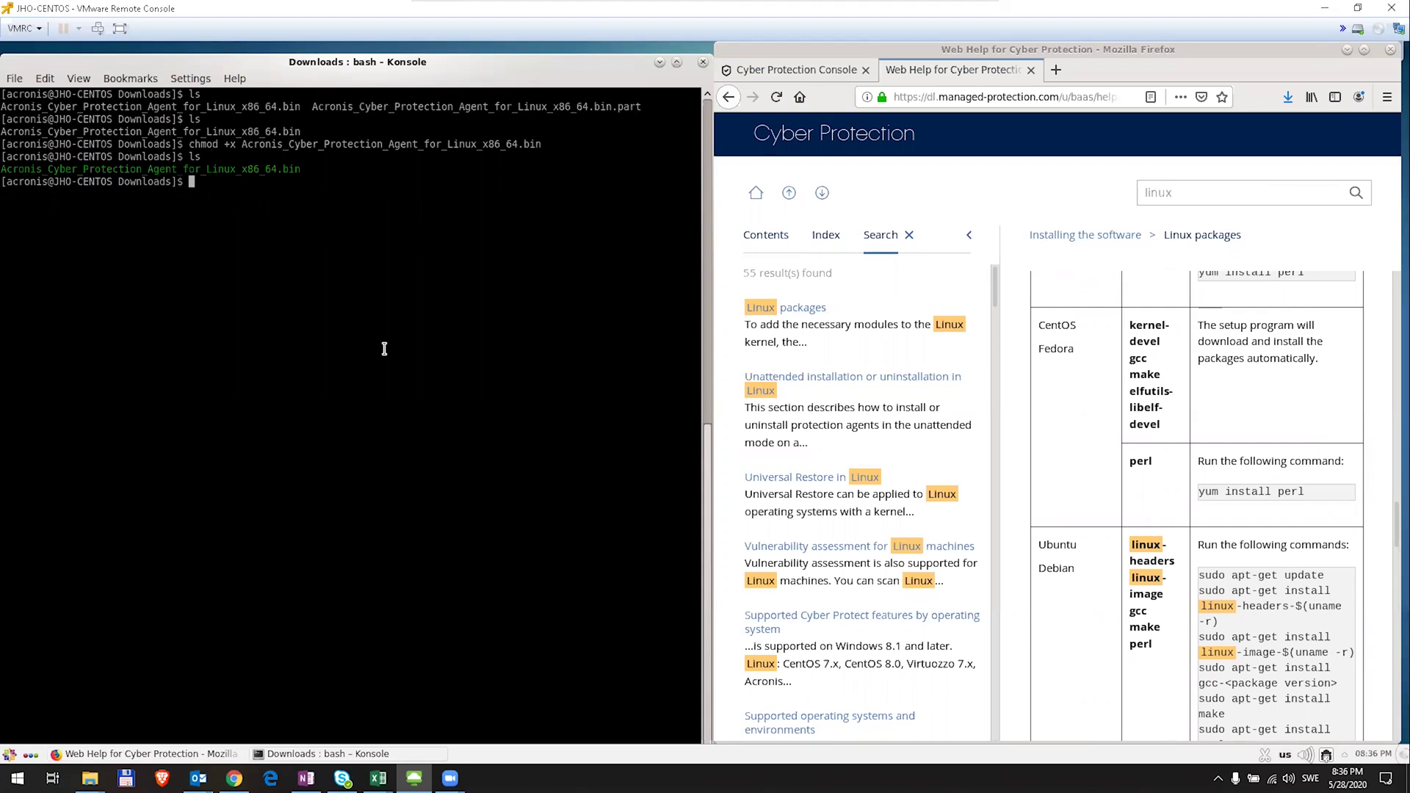
type("sudo ")
type("./Acr")
key("Tab")
key("Return")
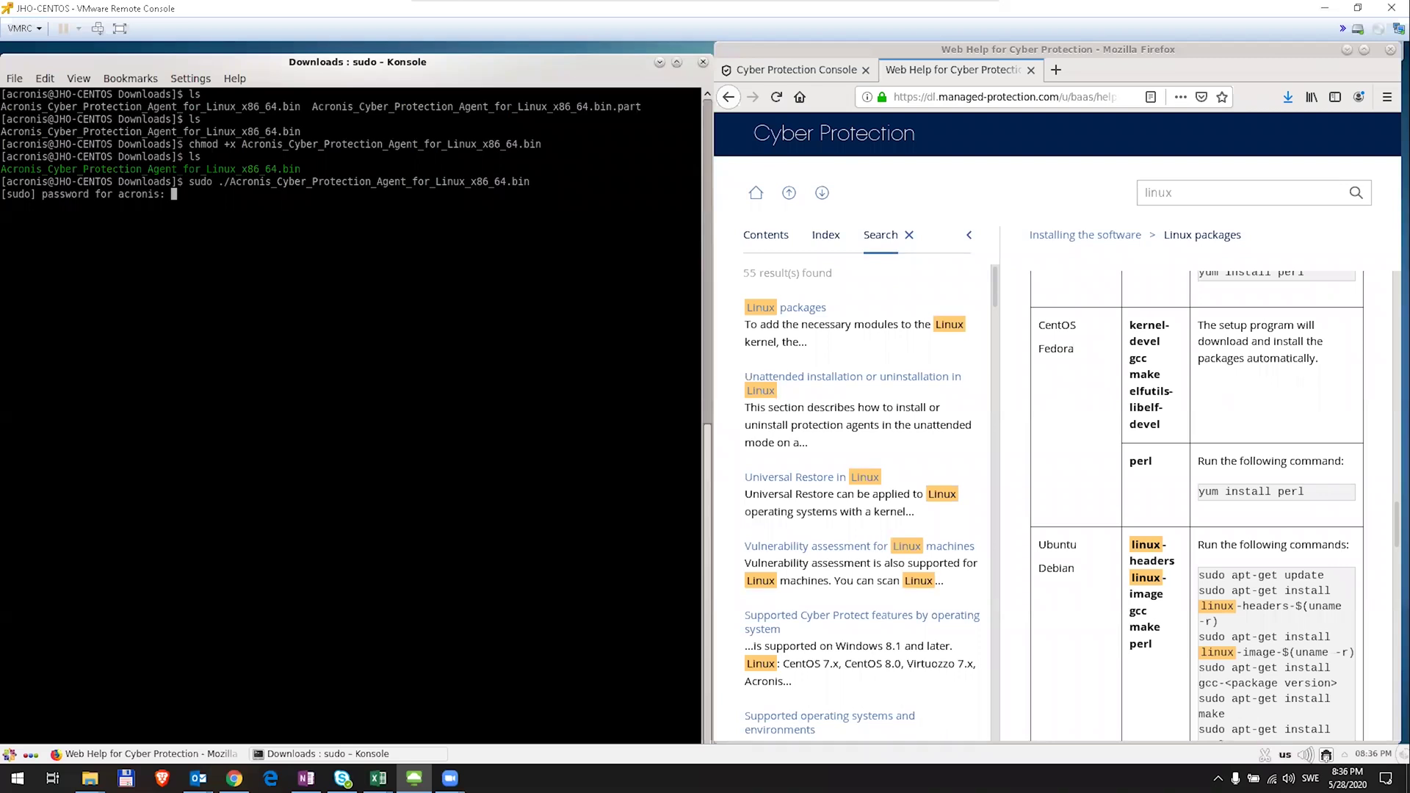
key("Return")
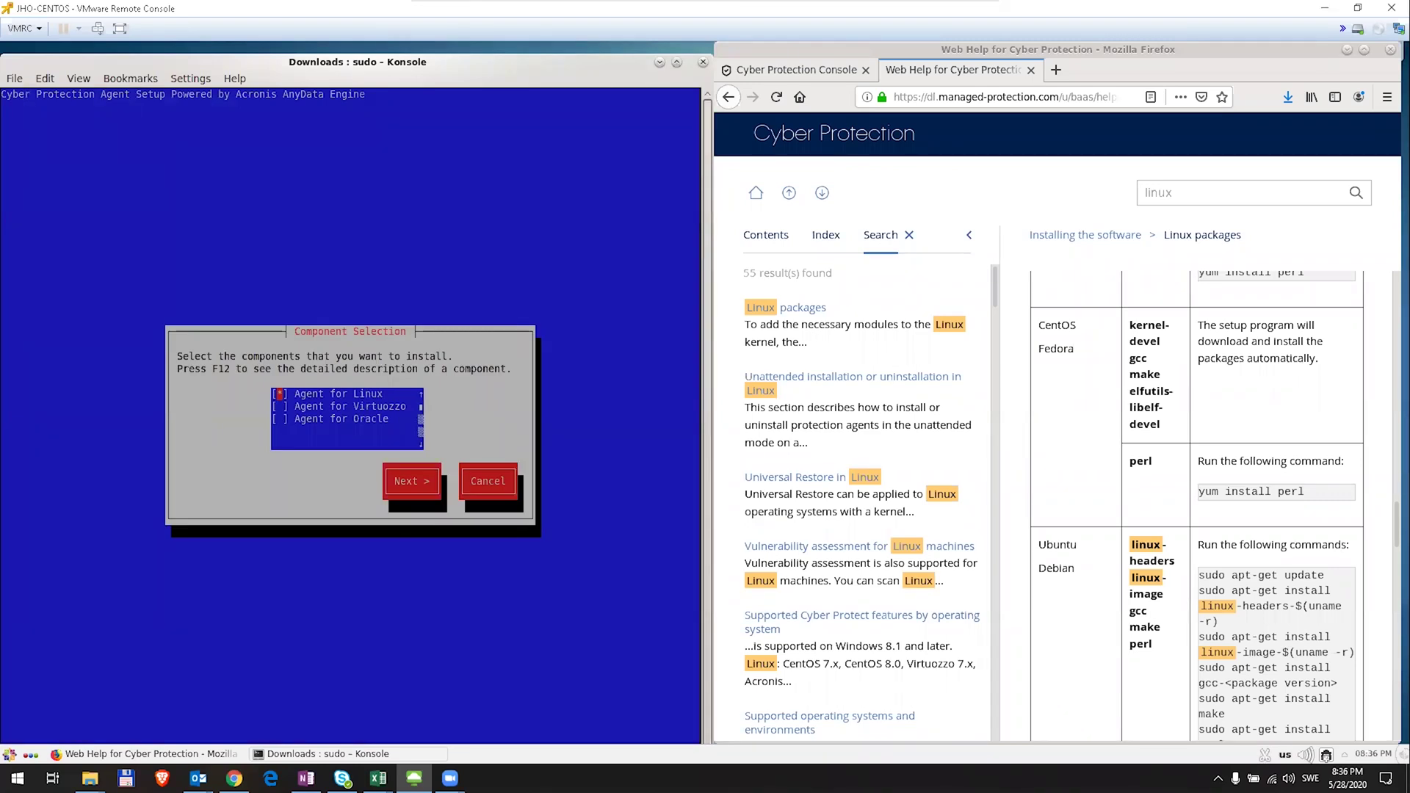
- Proceed with Agent for Linux checked and let the packages install
key("Tab")
key("Return")
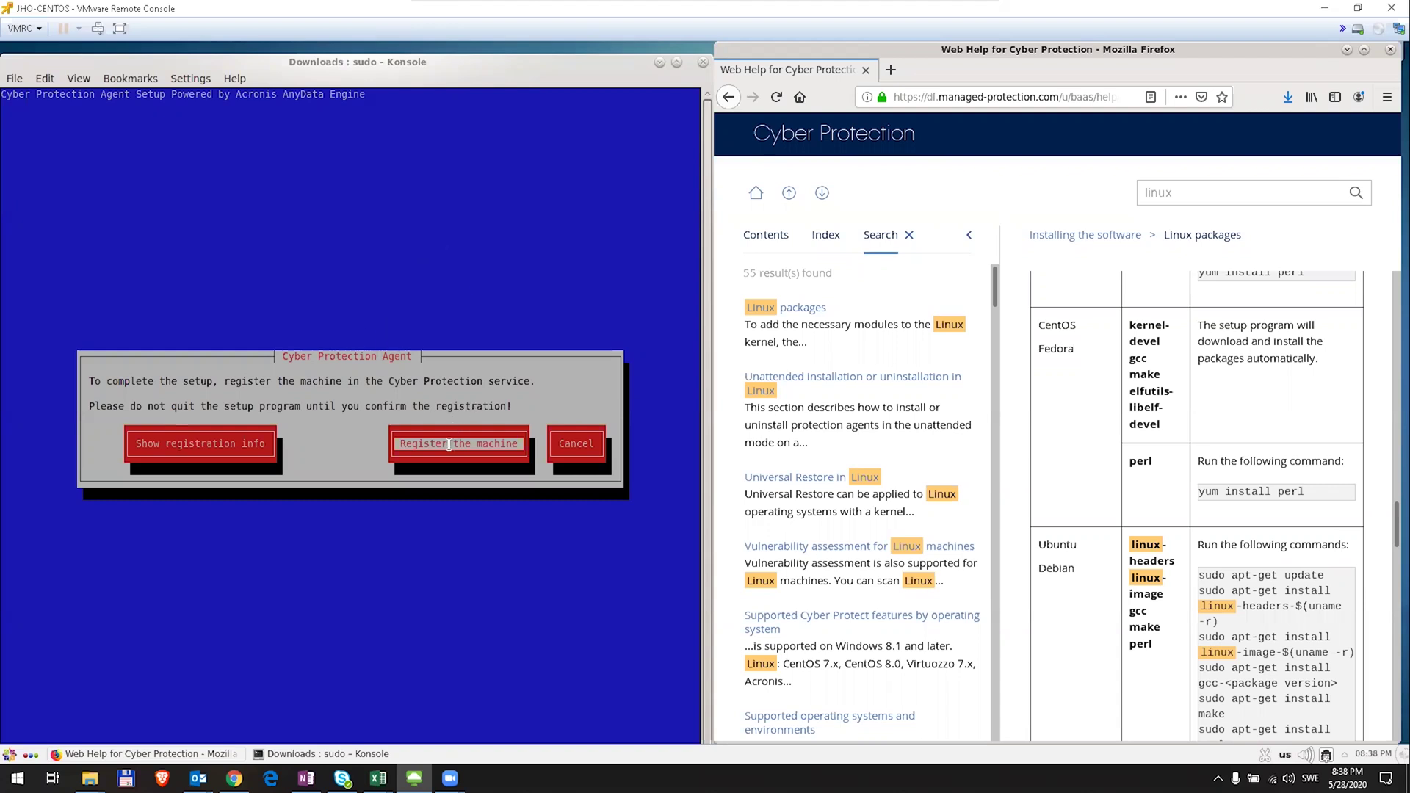
- Choose Register the machine, sign in to the cloud account, and confirm JHO-CENTOS registration
left_click(449, 444)
type("c1-johan")
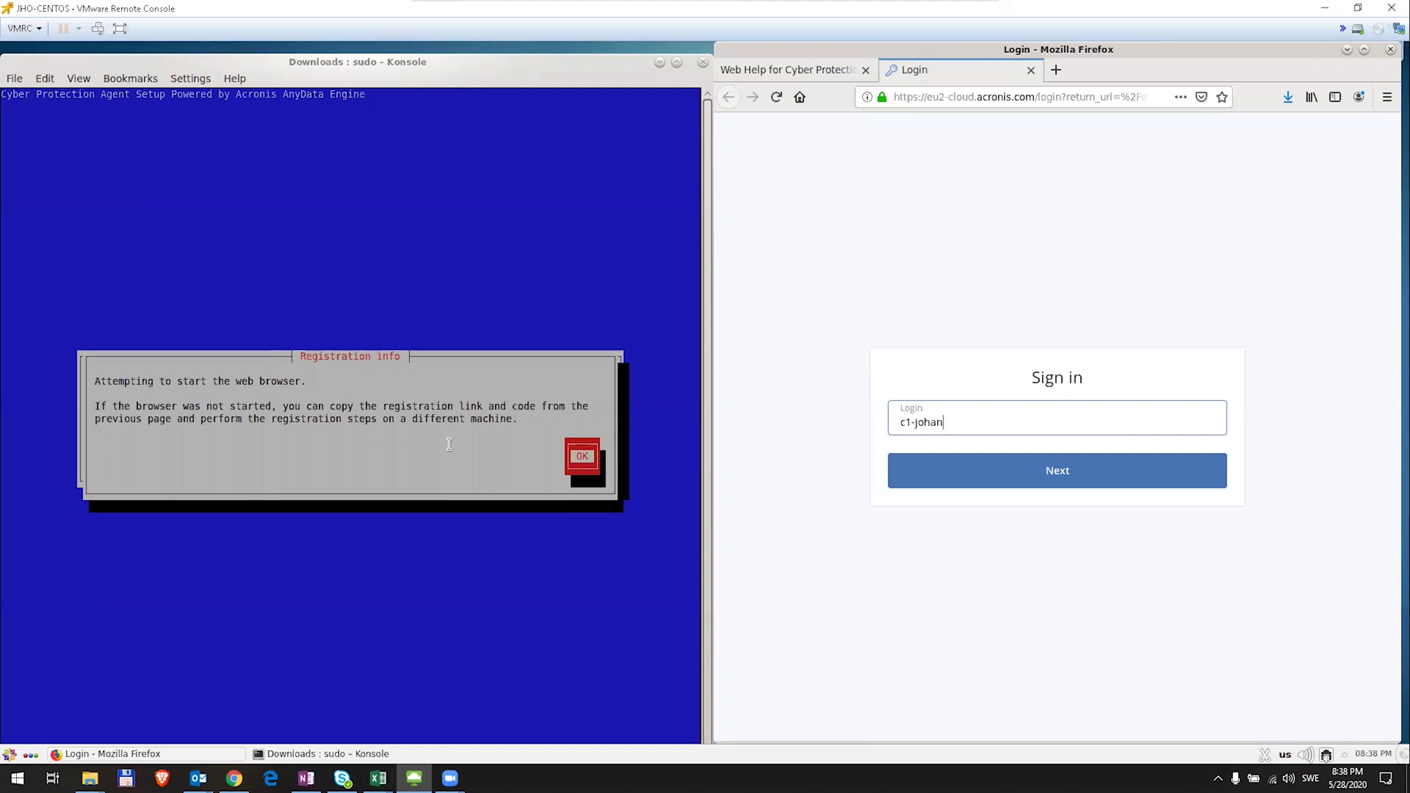
key("Return")
key("Return")
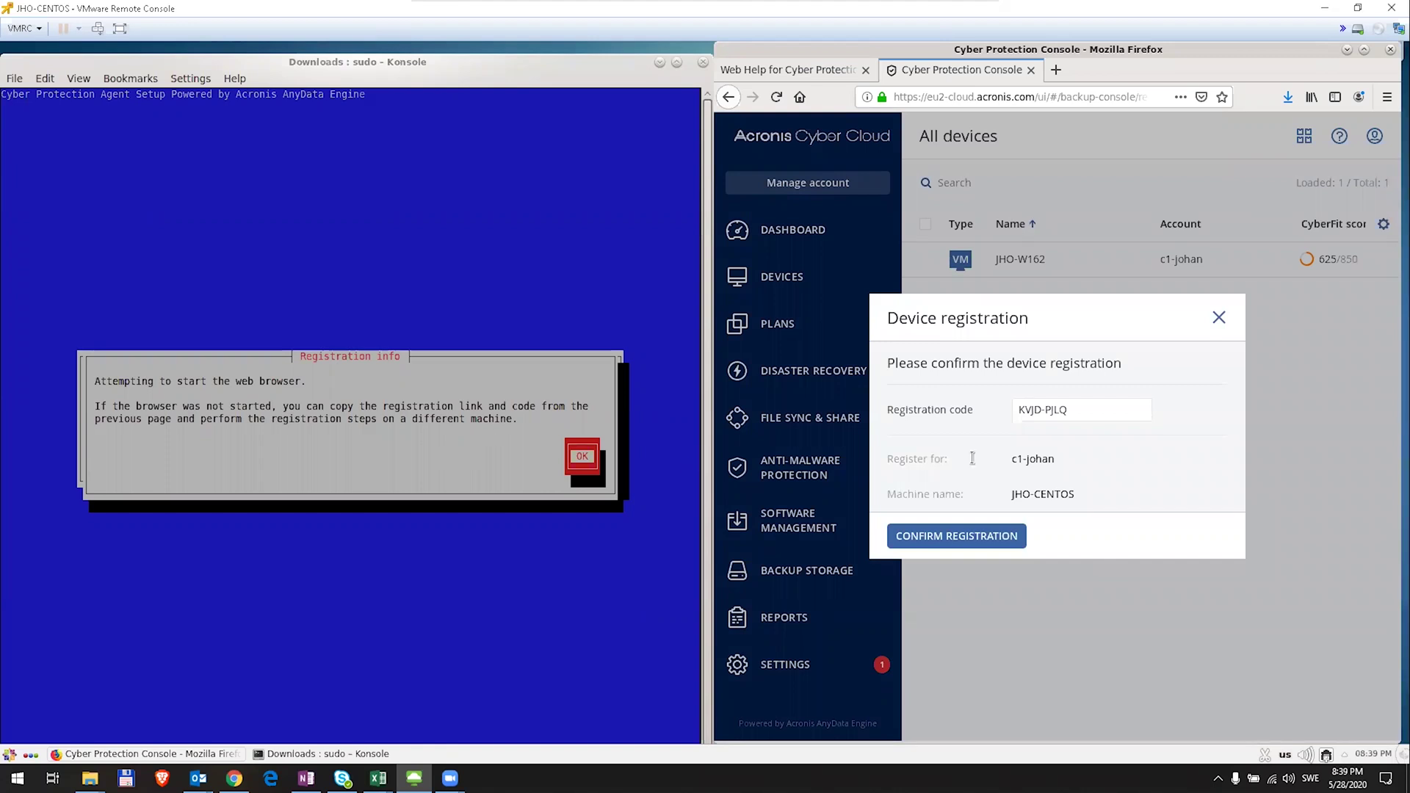
left_click(977, 537)
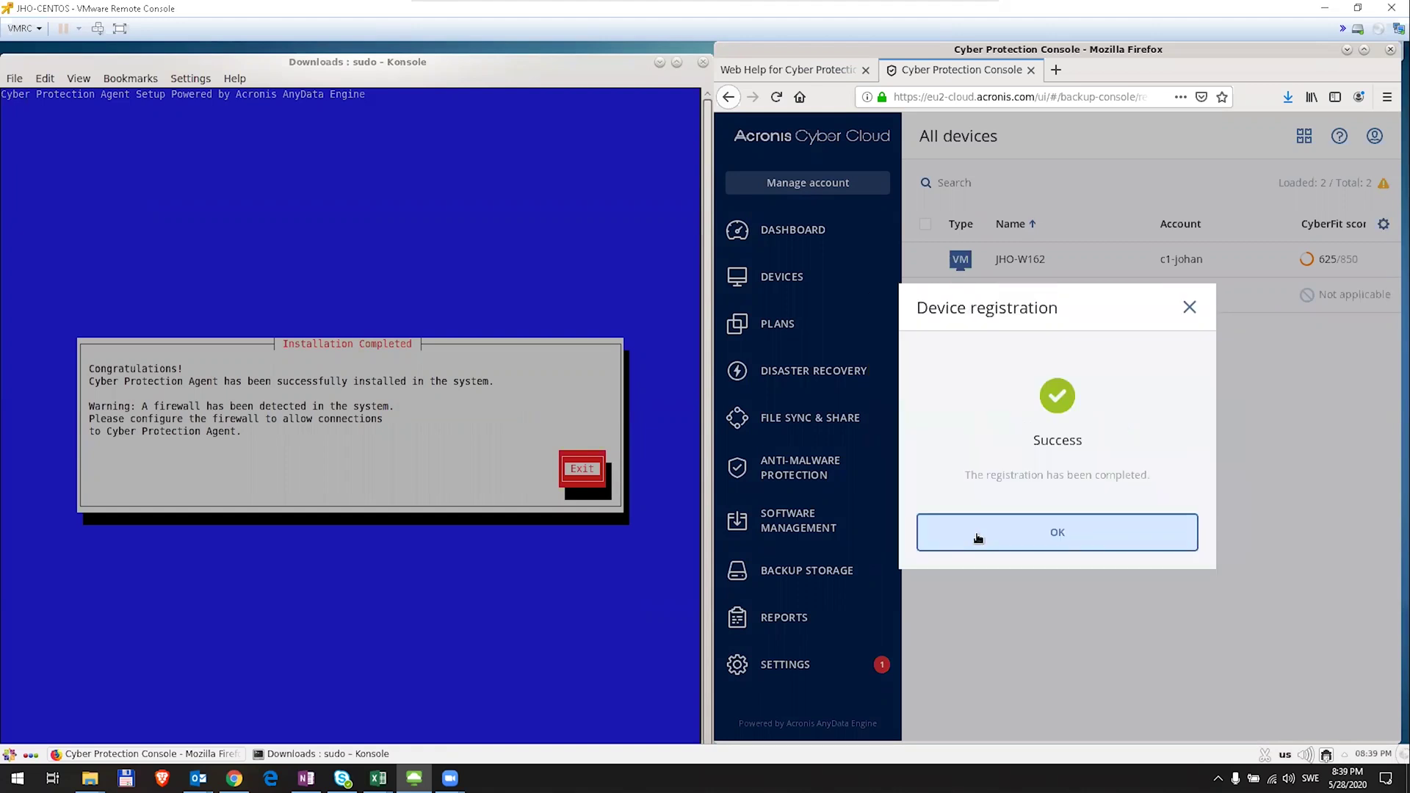
- Dismiss the success message, exit the Konsole installer, and select JHO-CENTOS in the device list
left_click(1099, 532)
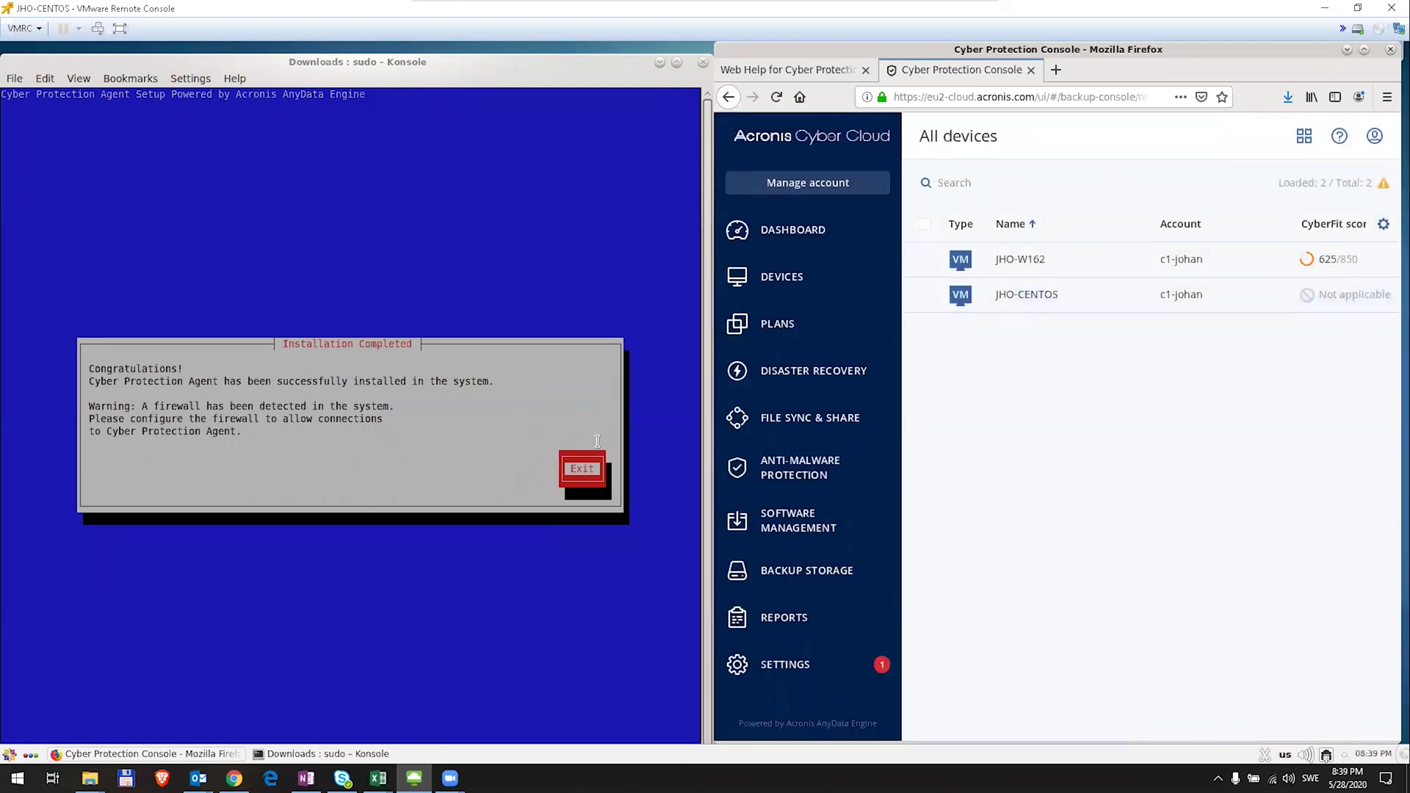
left_click(582, 475)
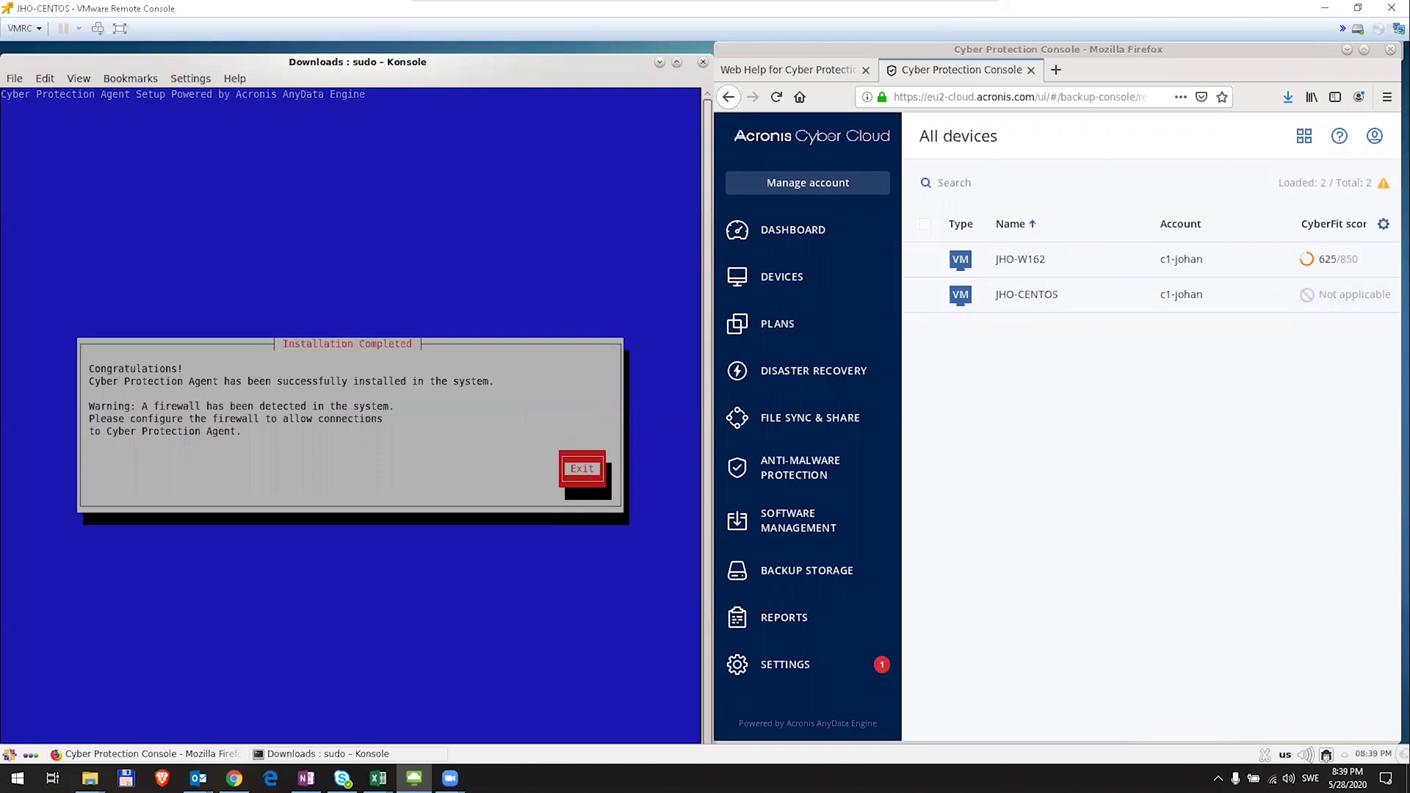
key("Return")
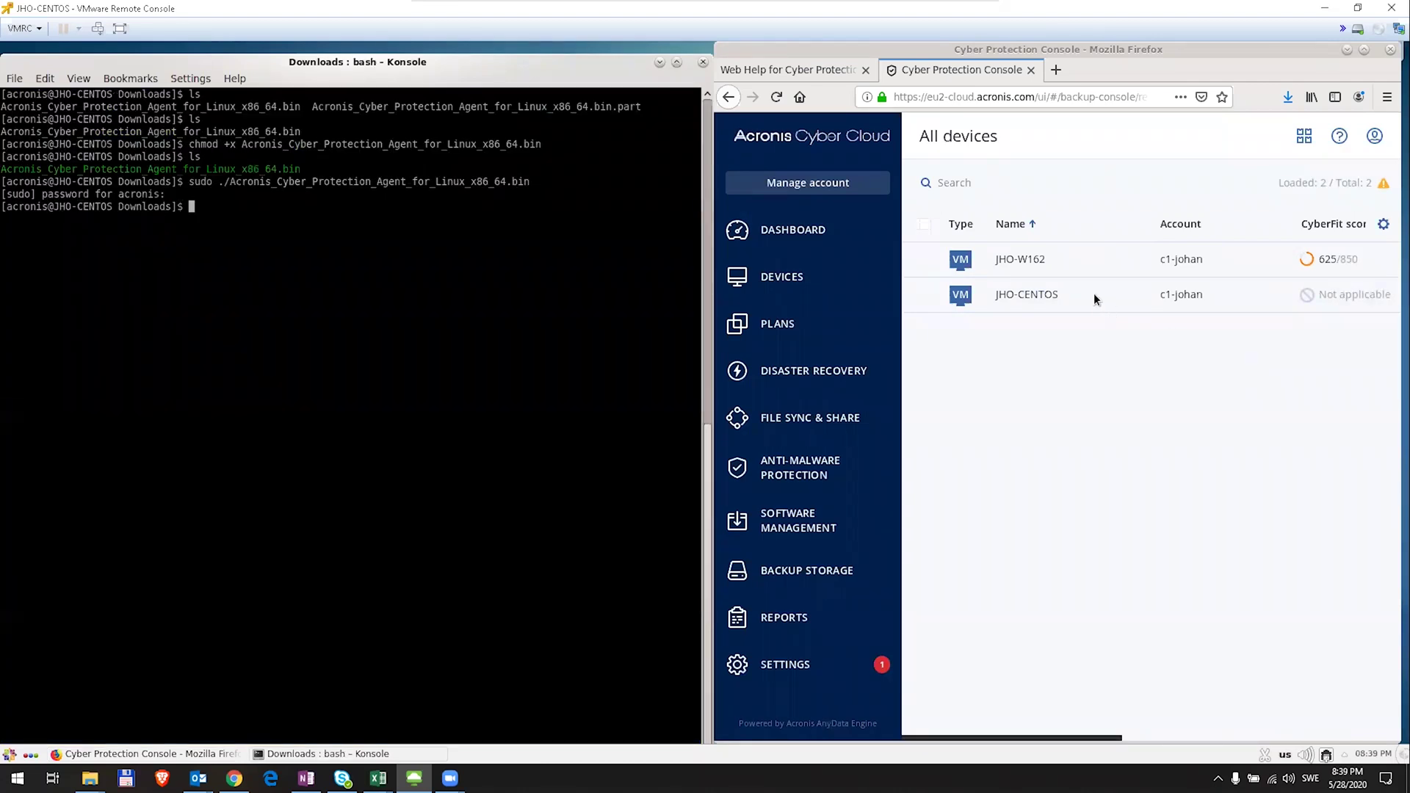
left_click(1041, 302)
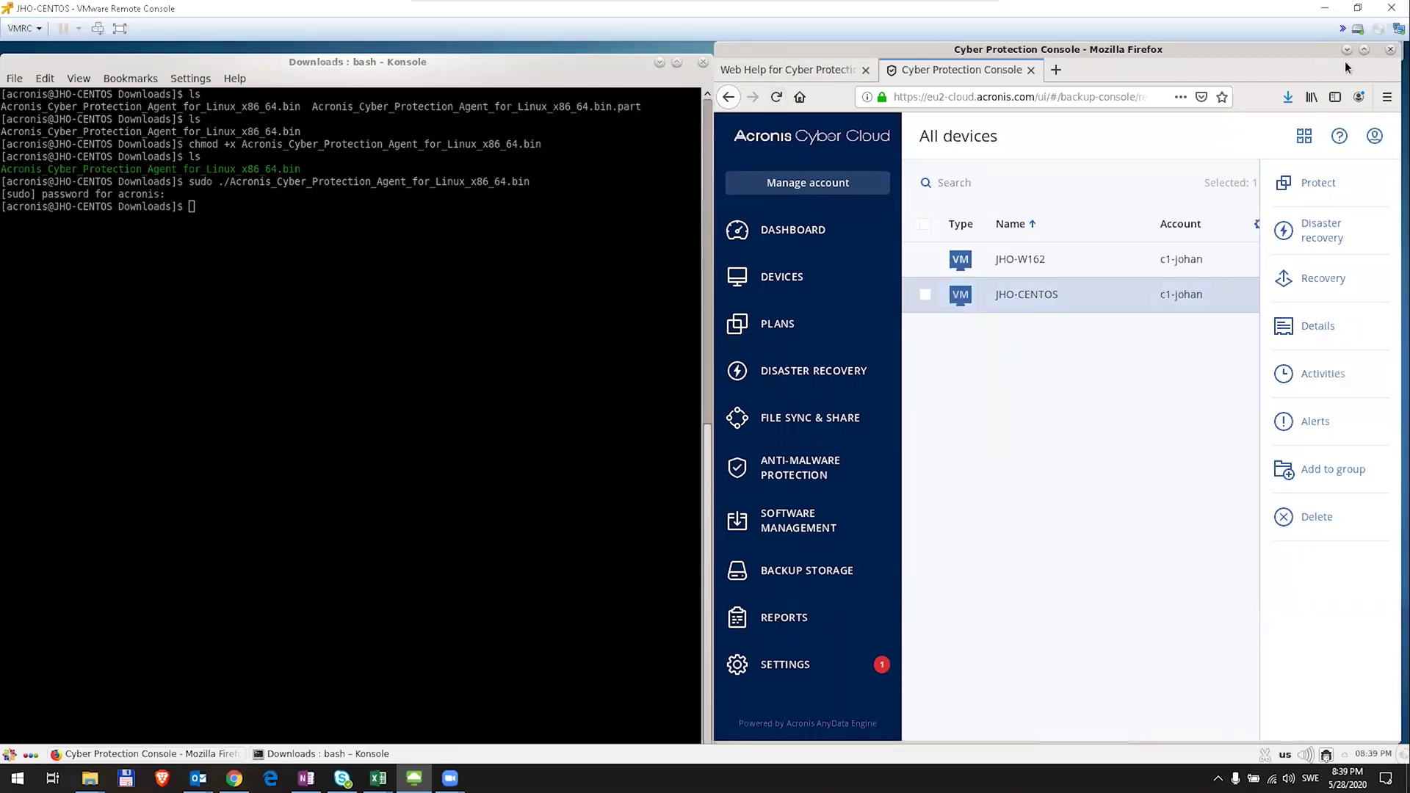
- Apply the new weekday cloud-backup protection plan to JHO-CENTOS and dismiss the bootable media reminder
left_click(1363, 49)
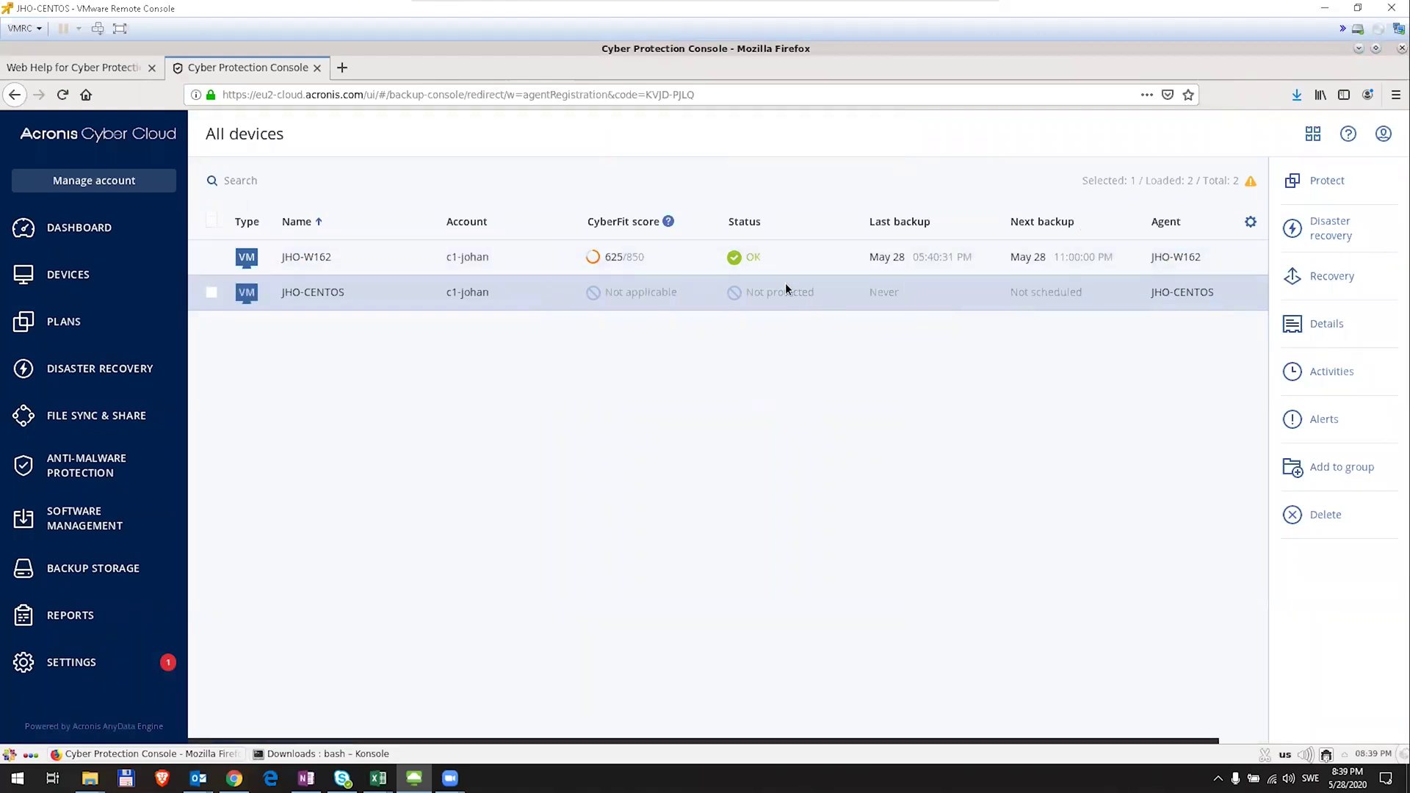
left_click(212, 293)
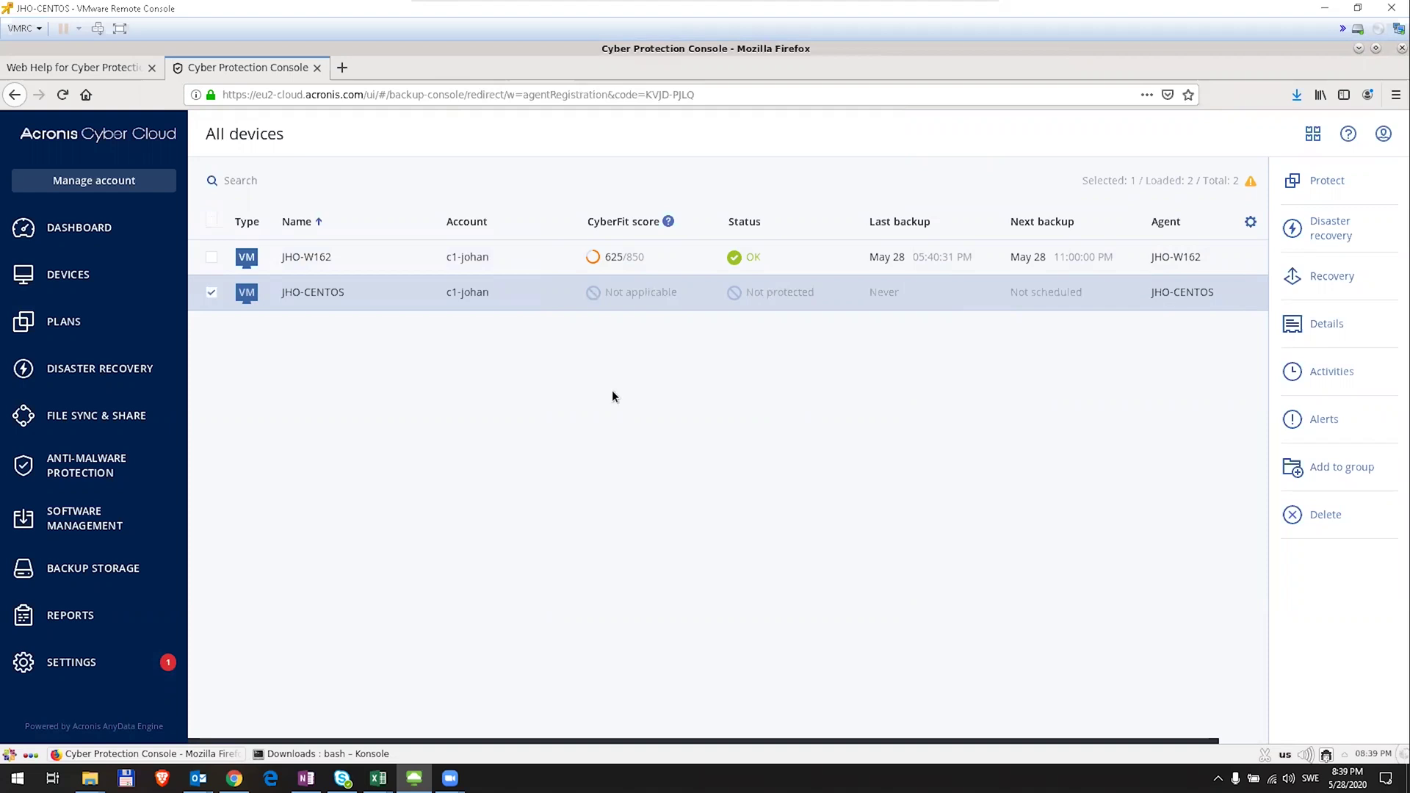
left_click(1325, 183)
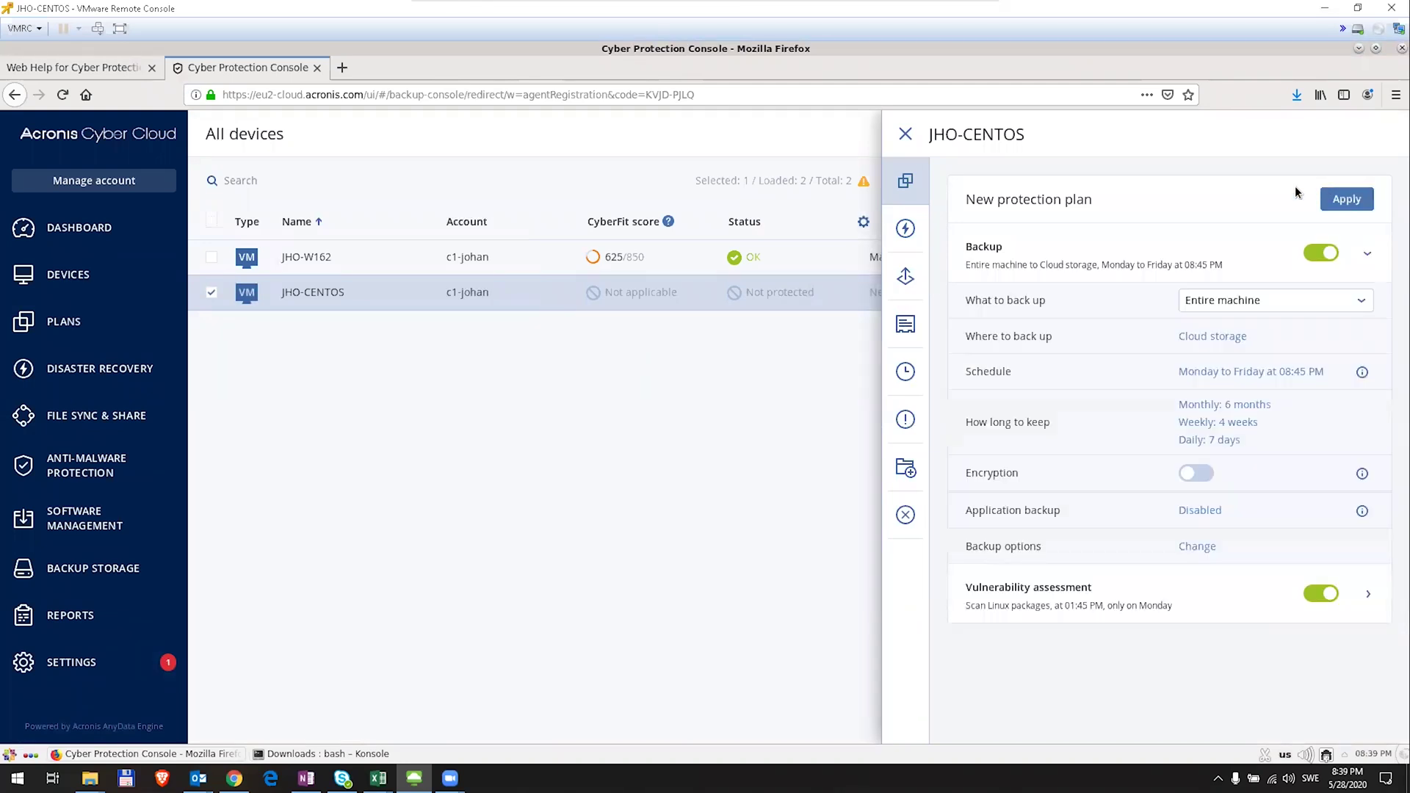
mouse_move(1035, 200)
left_click(1347, 199)
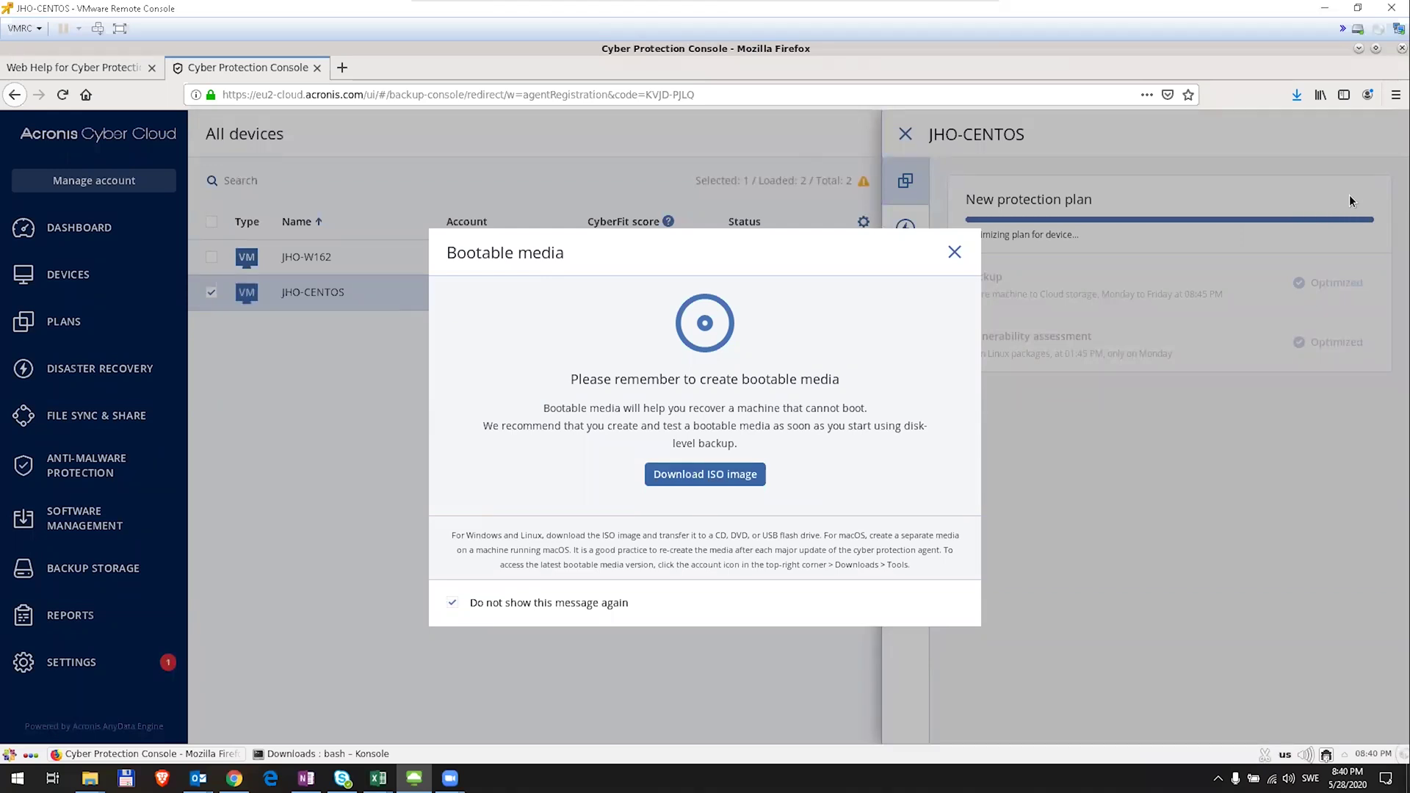
left_click(954, 252)
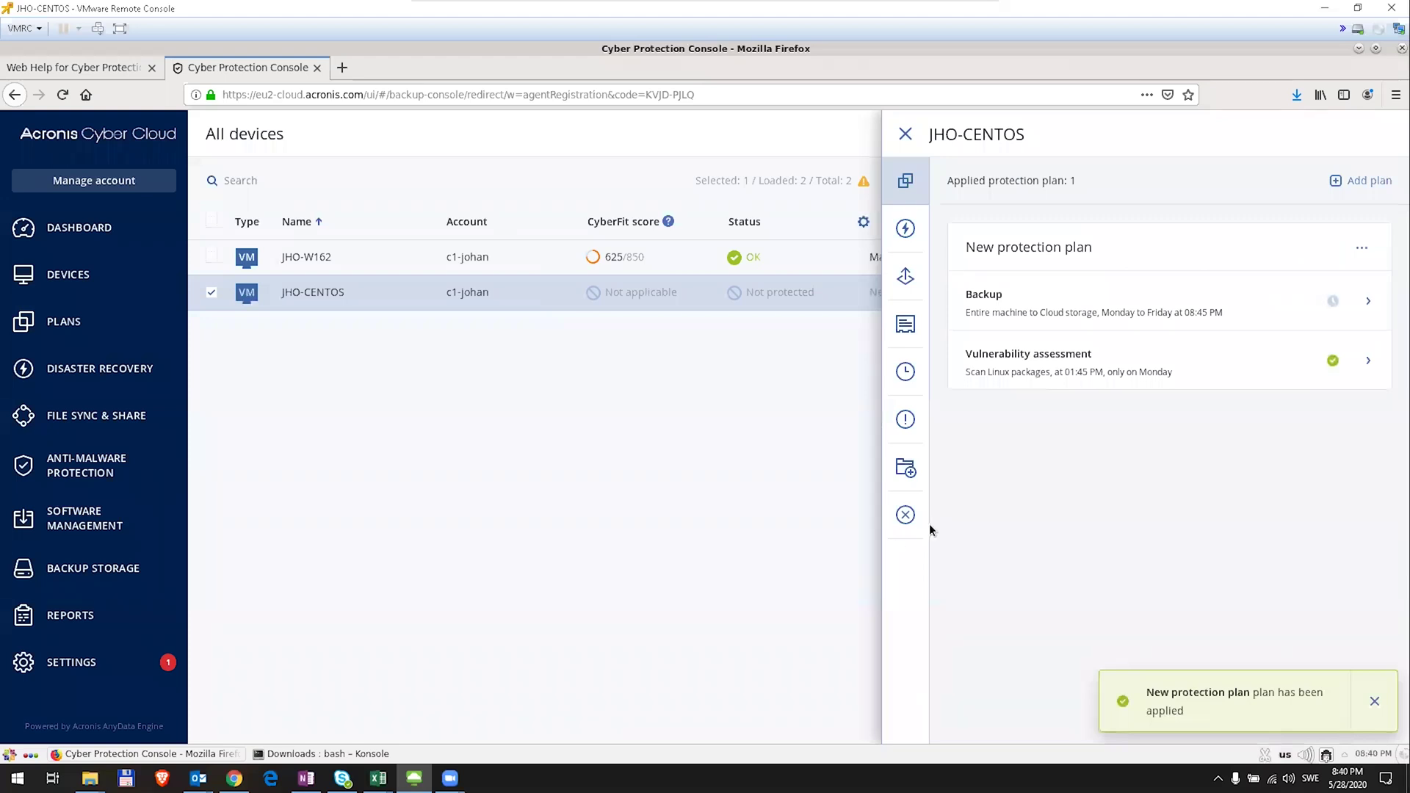